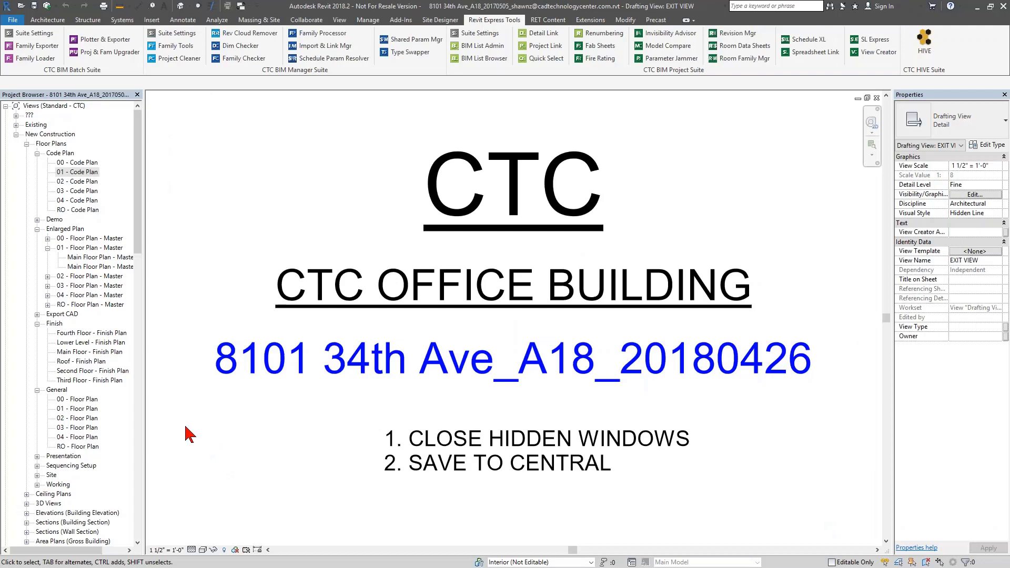
# - Open the 01 - Code Plan floor plan and zoom in on Training Room 1
pyautogui.doubleClick(82, 177)
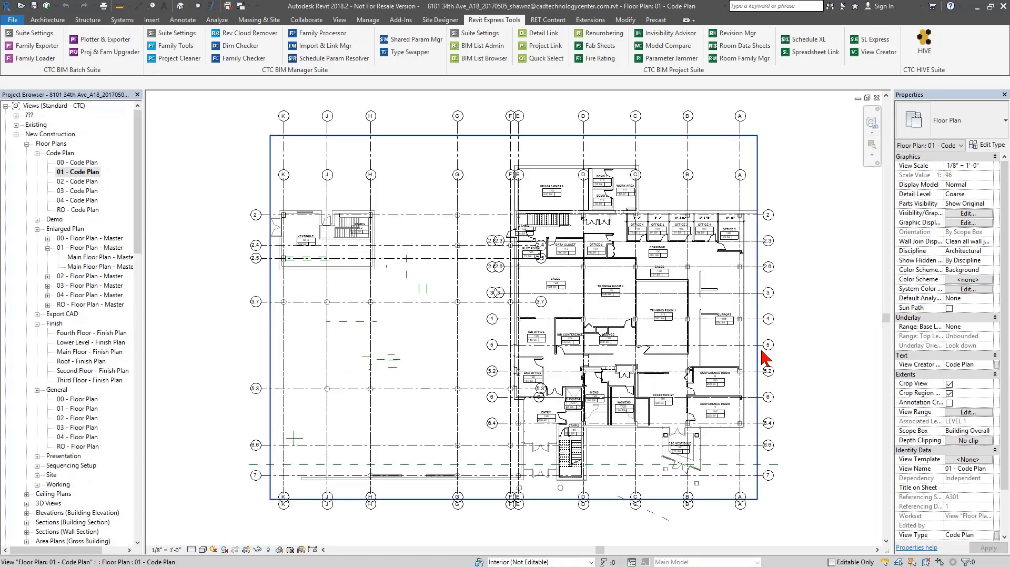
pyautogui.scroll(3, 765, 358)
pyautogui.scroll(1, 763, 357)
pyautogui.scroll(1, 643, 350)
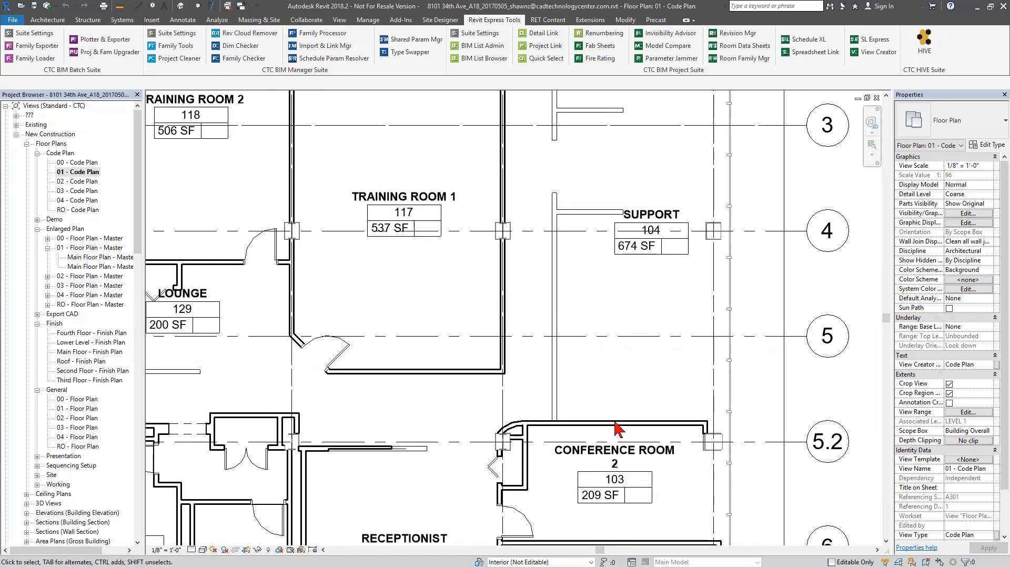
pyautogui.scroll(2, 611, 416)
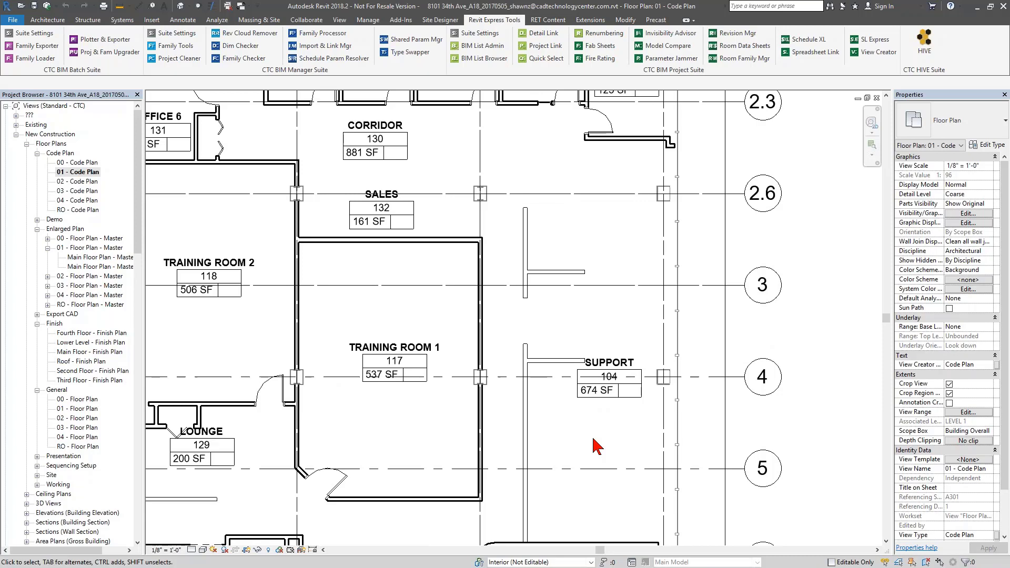
pyautogui.scroll(1, 413, 439)
pyautogui.moveTo(414, 440); pyautogui.dragTo(486, 398, button='middle')
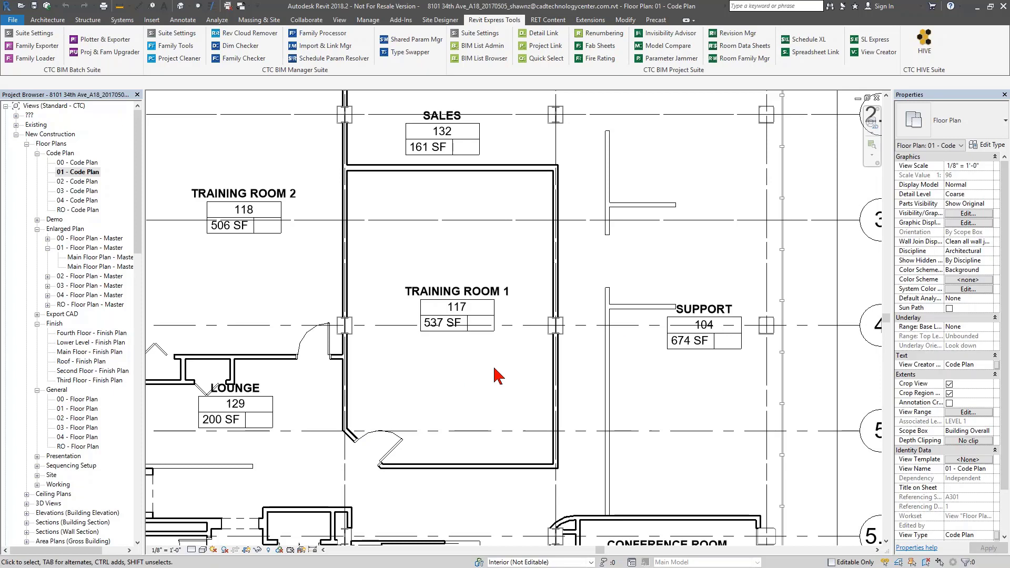
# - Turn on the Furniture model category in the code plan's visibility/graphic overrides and apply the change
pyautogui.click(959, 215)
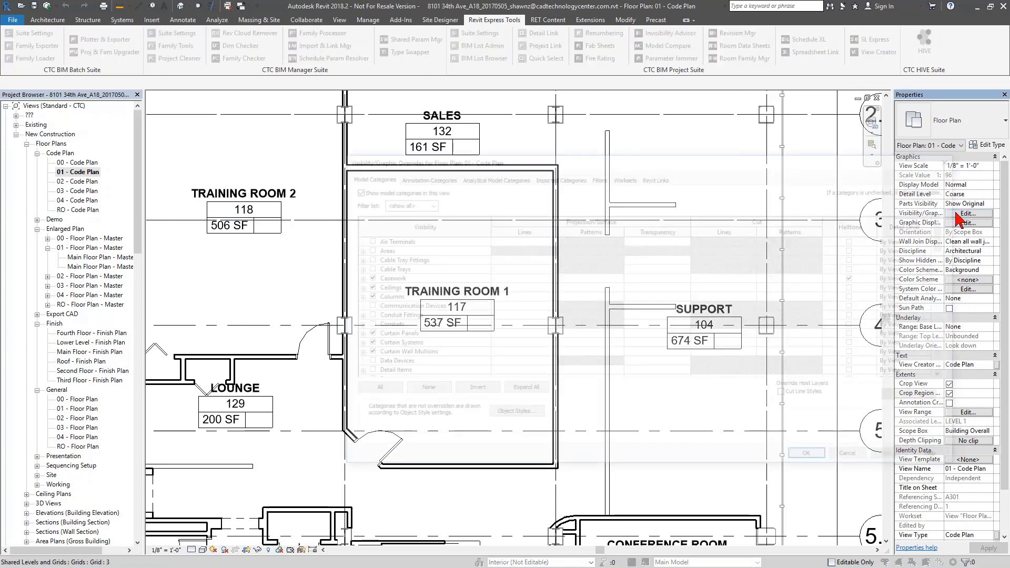
pyautogui.scroll(-4, 392, 350)
pyautogui.scroll(-1, 390, 353)
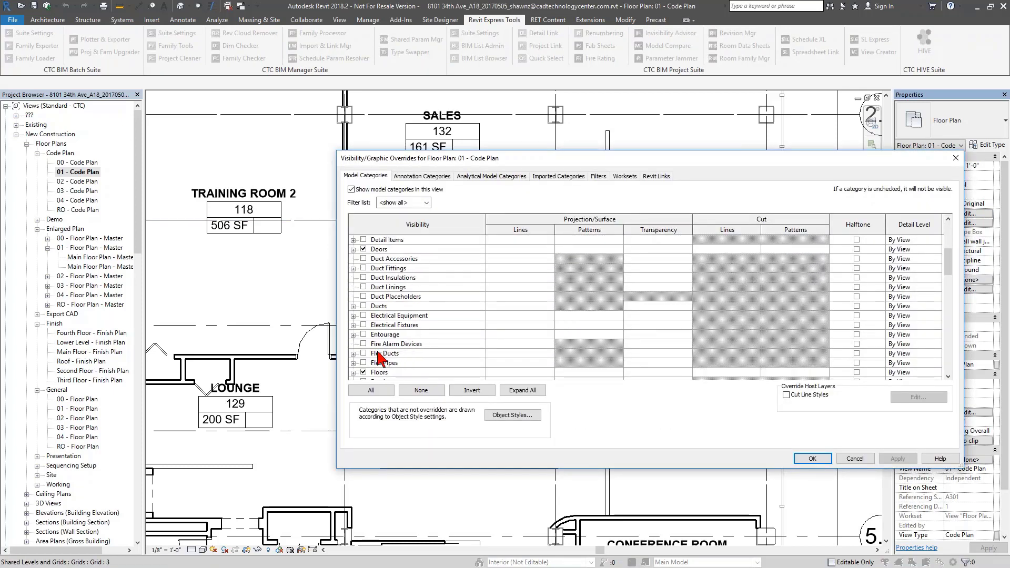
pyautogui.scroll(-2, 372, 368)
pyautogui.click(364, 353)
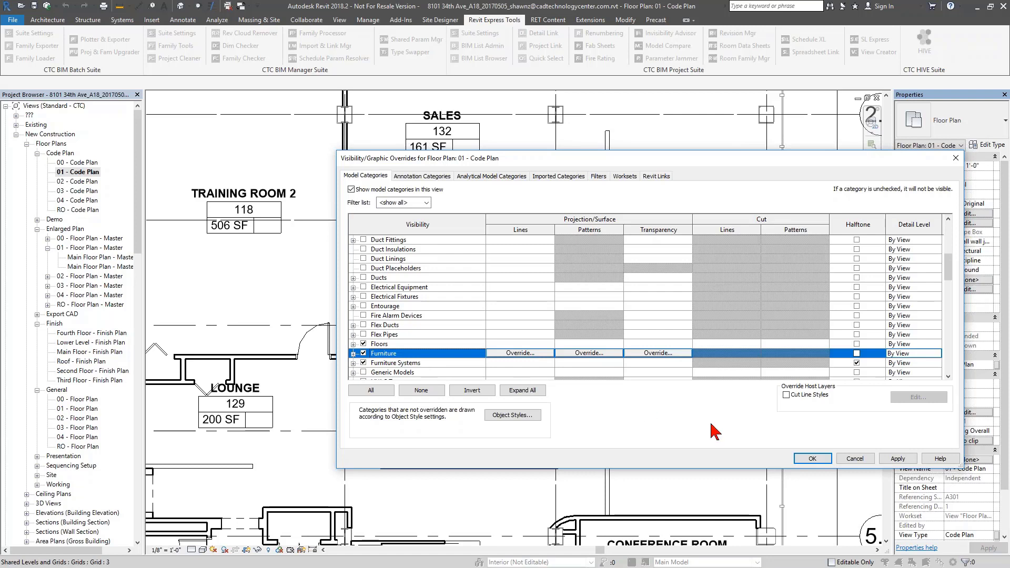
pyautogui.click(812, 460)
pyautogui.click(812, 460)
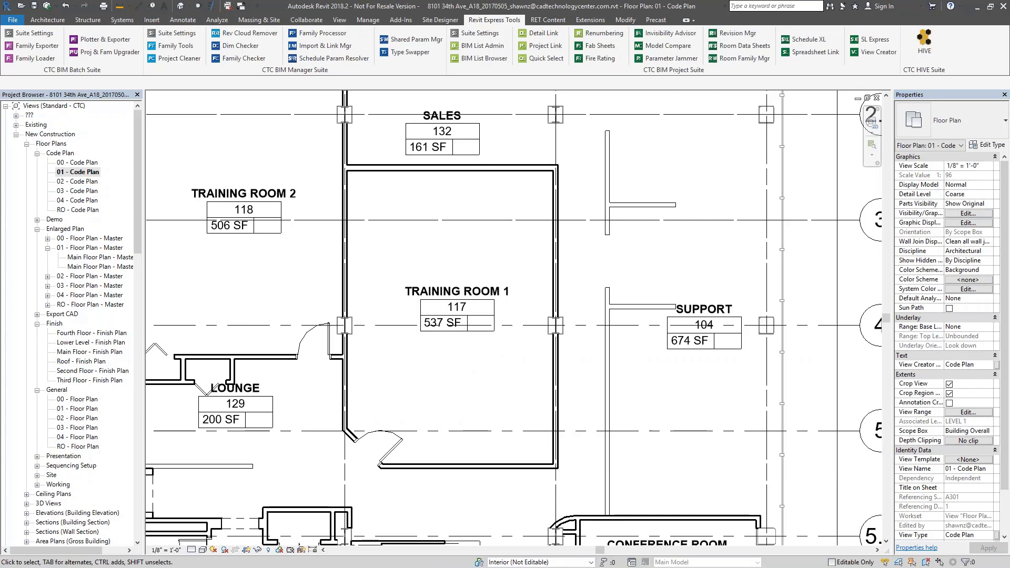
# - Reveal hidden elements in the code plan, inspect the area around Training Room 1 for furniture, and leave the reveal mode
pyautogui.click(269, 550)
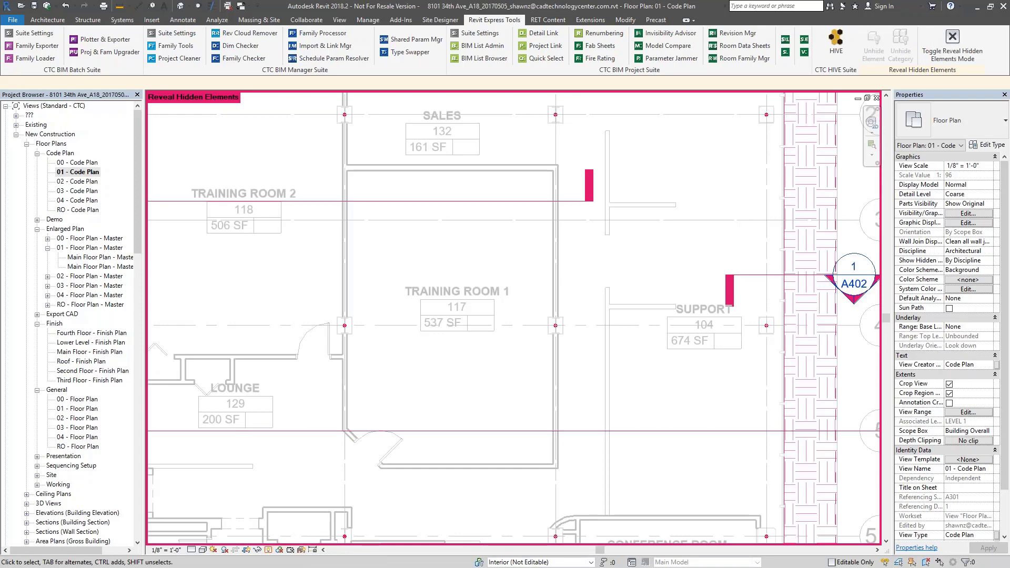
pyautogui.scroll(-2, 417, 289)
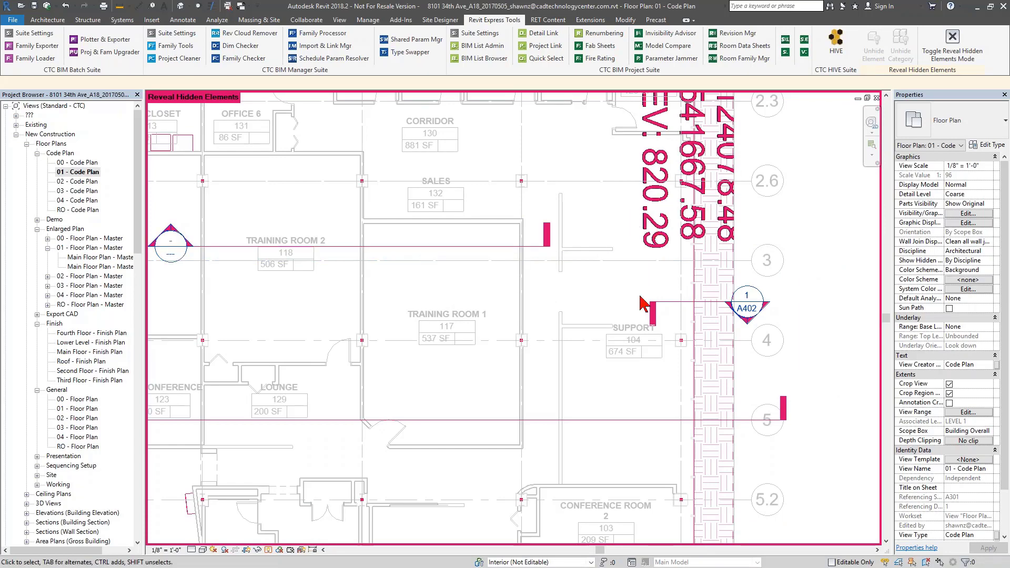
pyautogui.scroll(1, 476, 409)
pyautogui.scroll(2, 476, 409)
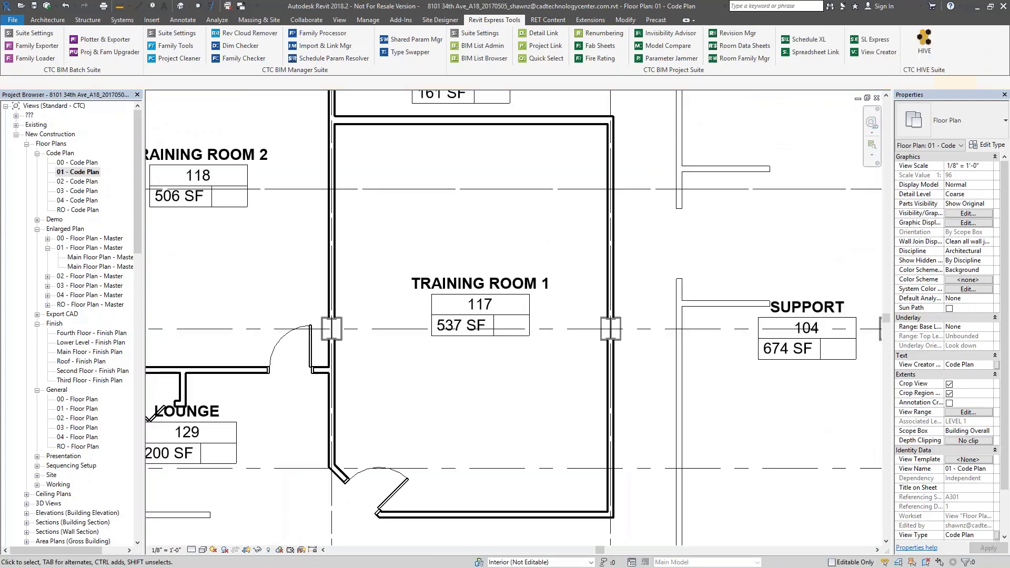
# - Open the Main Floor - Finish Plan, tile the open views, and close the EXIT VIEW drafting view
pyautogui.doubleClick(80, 351)
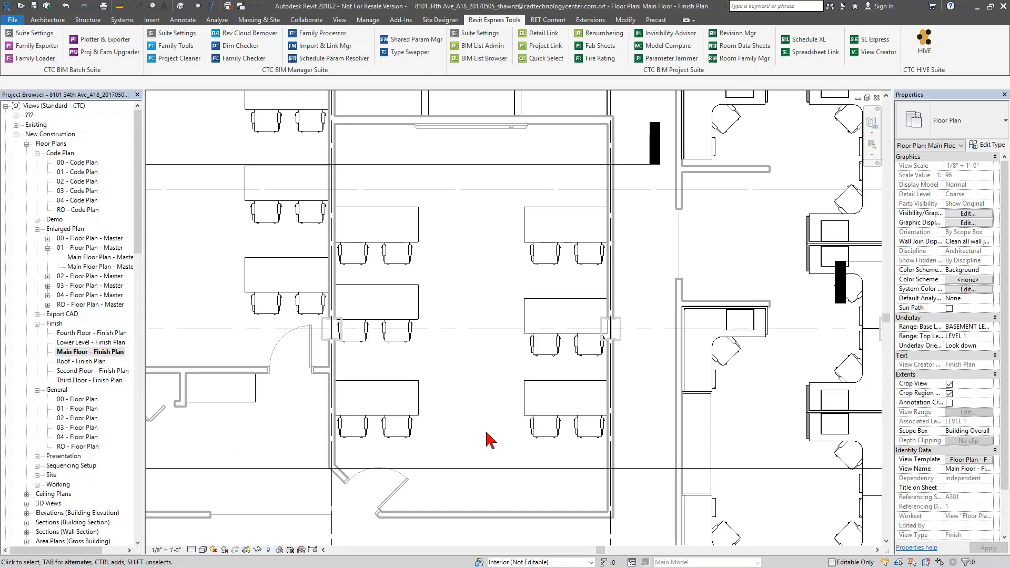
pyautogui.press('w')
pyautogui.press('t')
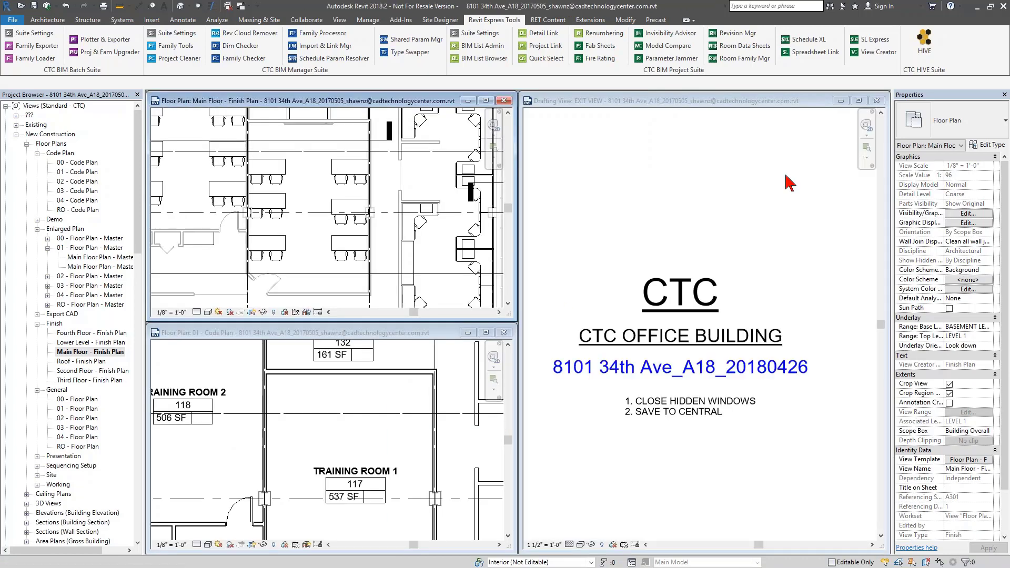
pyautogui.click(877, 100)
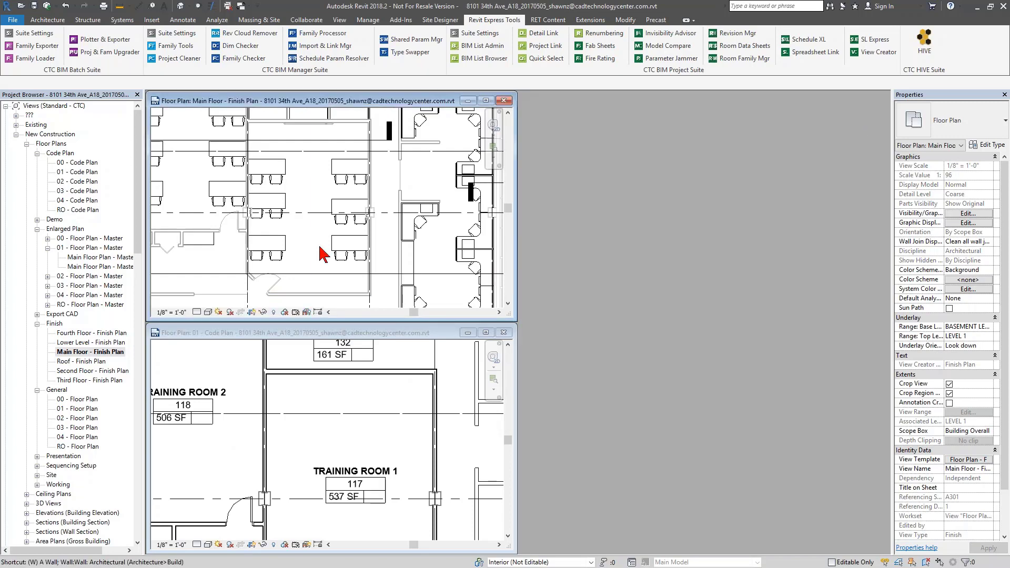
# - Tile the finish plan and code plan side by side and frame Training Room 1 in both views
pyautogui.press('w')
pyautogui.press('t')
pyautogui.scroll(3, 319, 231)
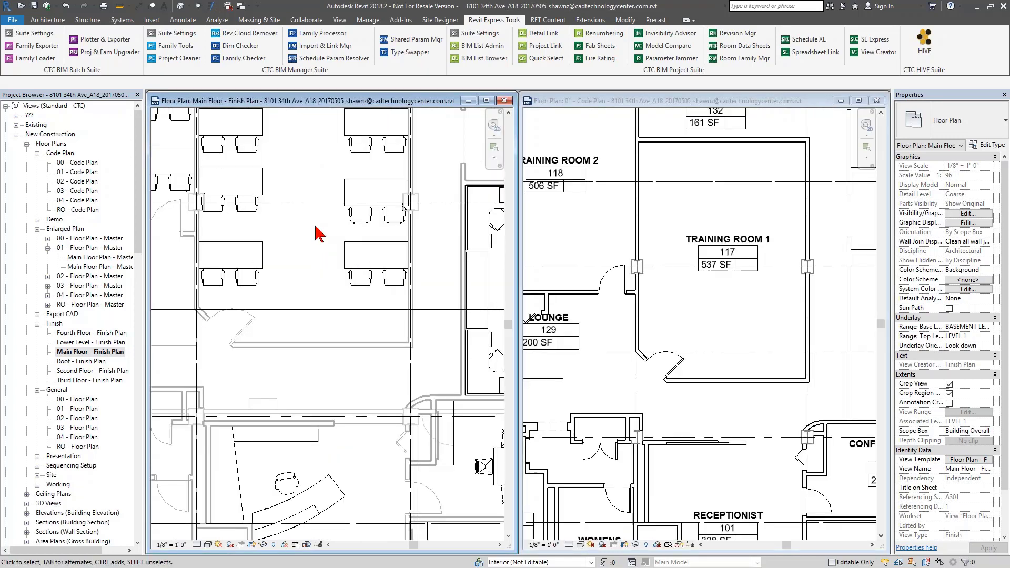
pyautogui.moveTo(316, 228); pyautogui.dragTo(340, 354, button='middle')
pyautogui.scroll(2, 726, 307)
pyautogui.moveTo(711, 395); pyautogui.dragTo(714, 433, button='middle')
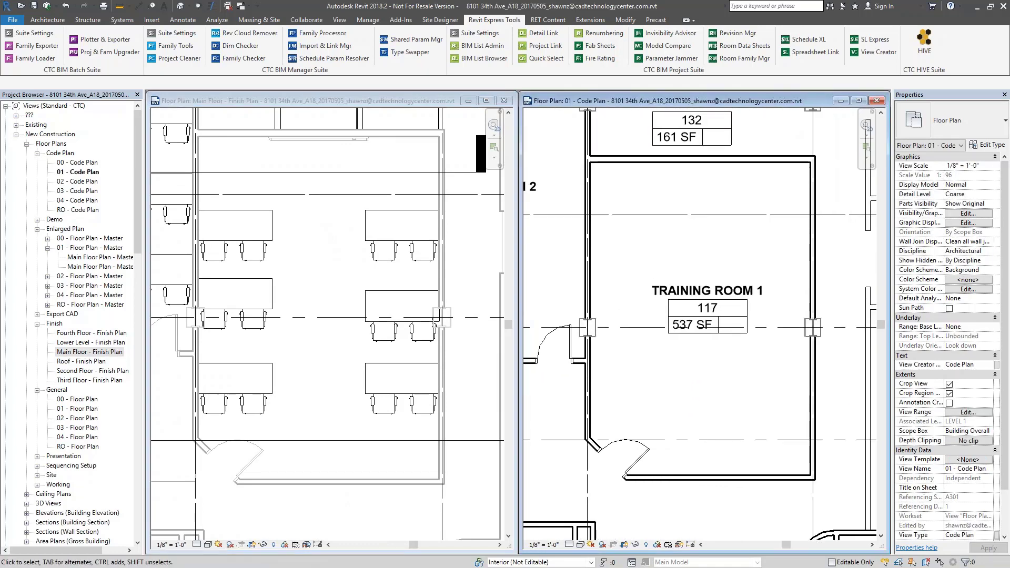
# - Select a task chair in Training Room 1 of the finish plan, check its location in the code plan, and clear the selection
pyautogui.click(380, 260)
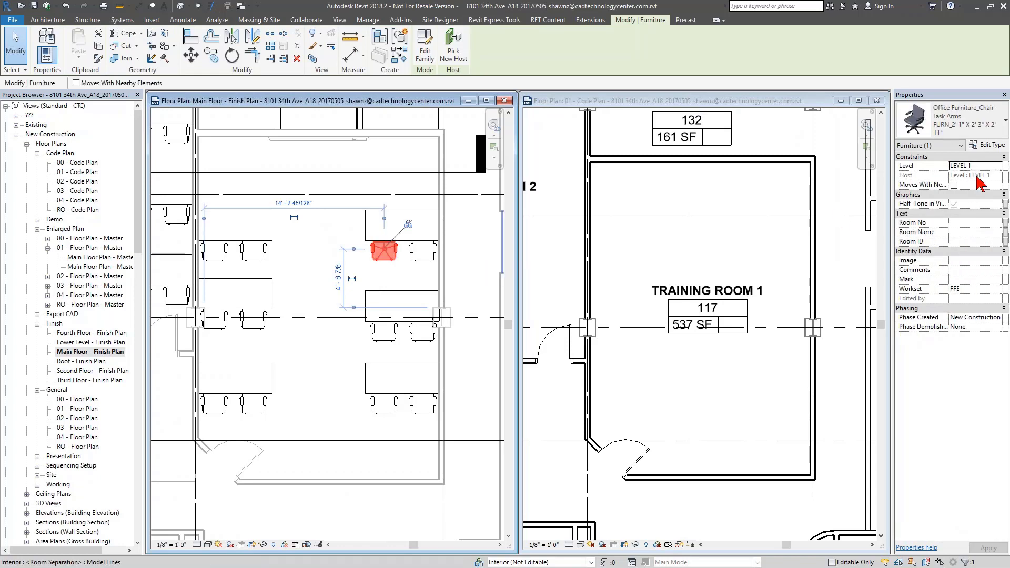
pyautogui.click(730, 271)
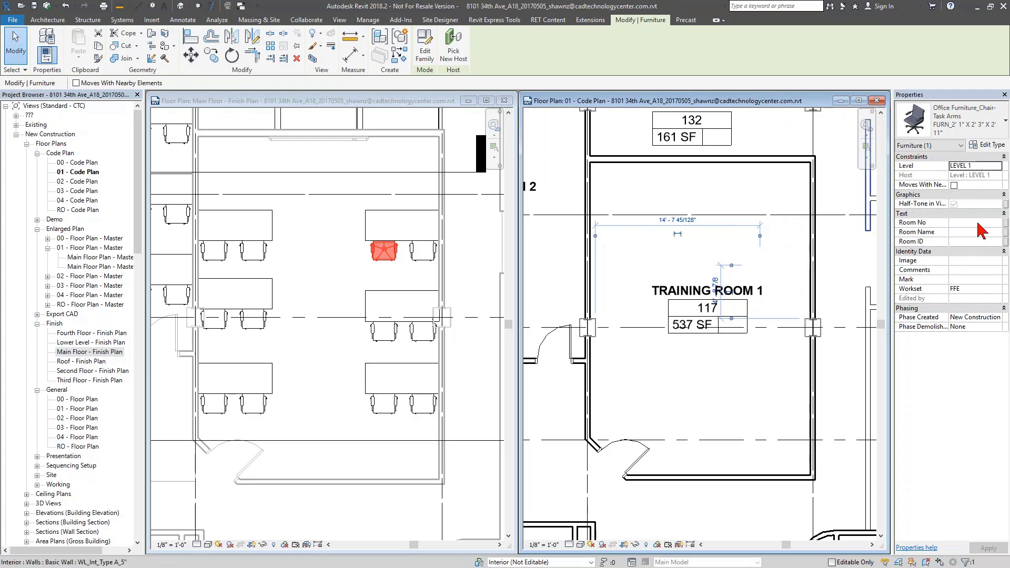
pyautogui.click(786, 302)
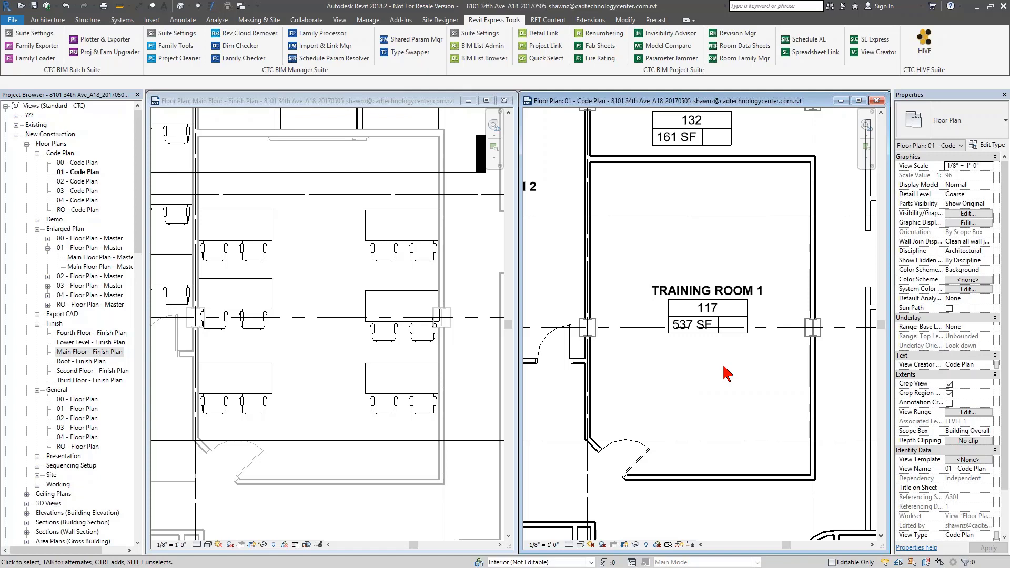
# - Launch the Invisibility Advisor and view its About information, closing only that information window
pyautogui.click(672, 40)
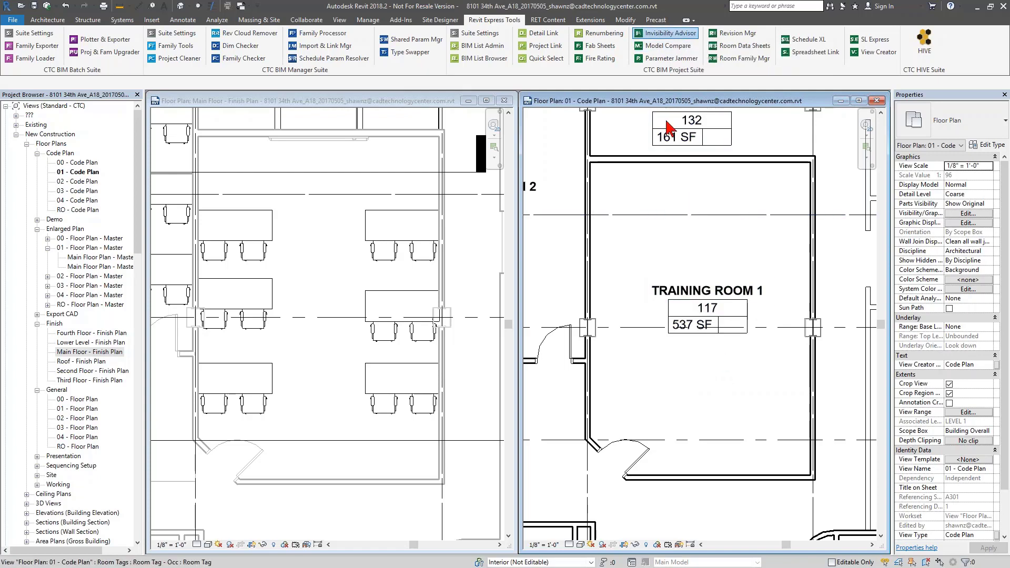
pyautogui.click(964, 214)
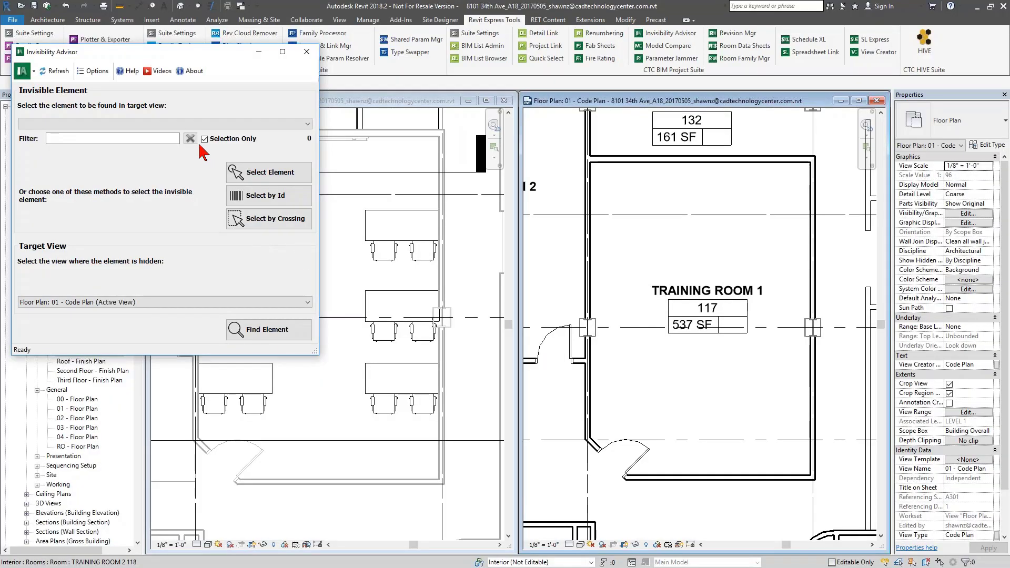
pyautogui.moveTo(200, 54); pyautogui.dragTo(229, 85)
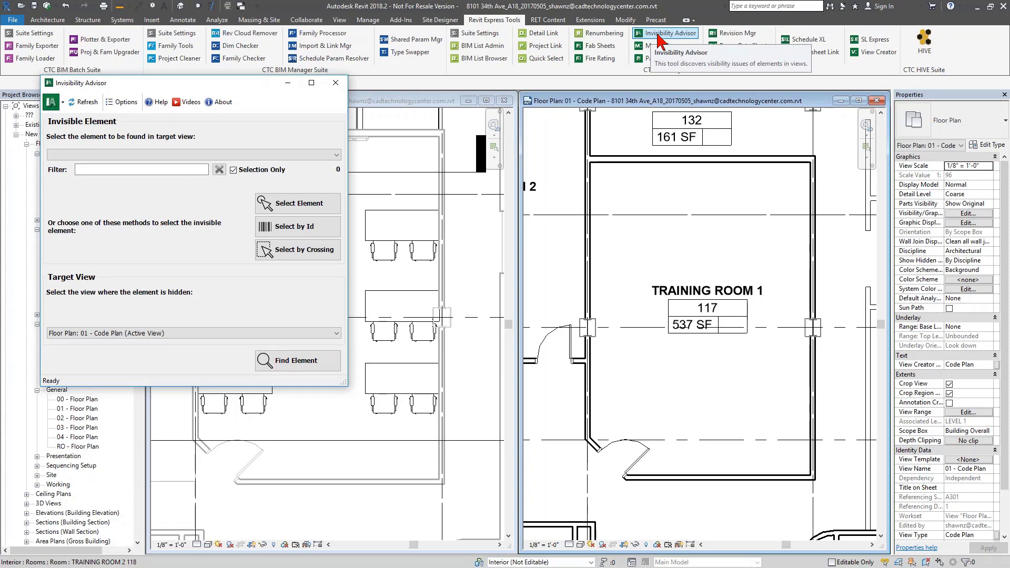
pyautogui.click(221, 103)
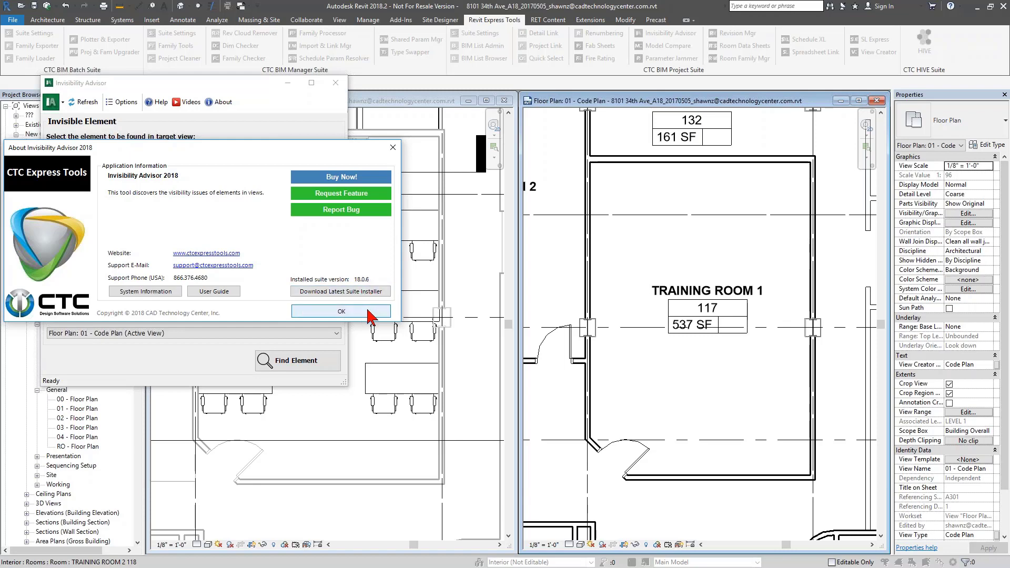
pyautogui.click(393, 148)
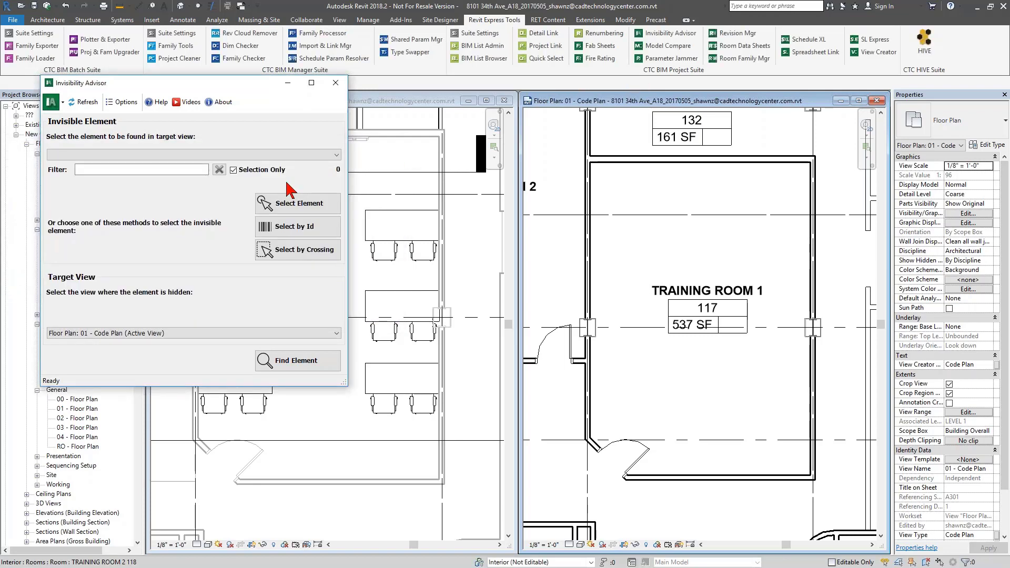
pyautogui.moveTo(186, 80); pyautogui.dragTo(197, 77)
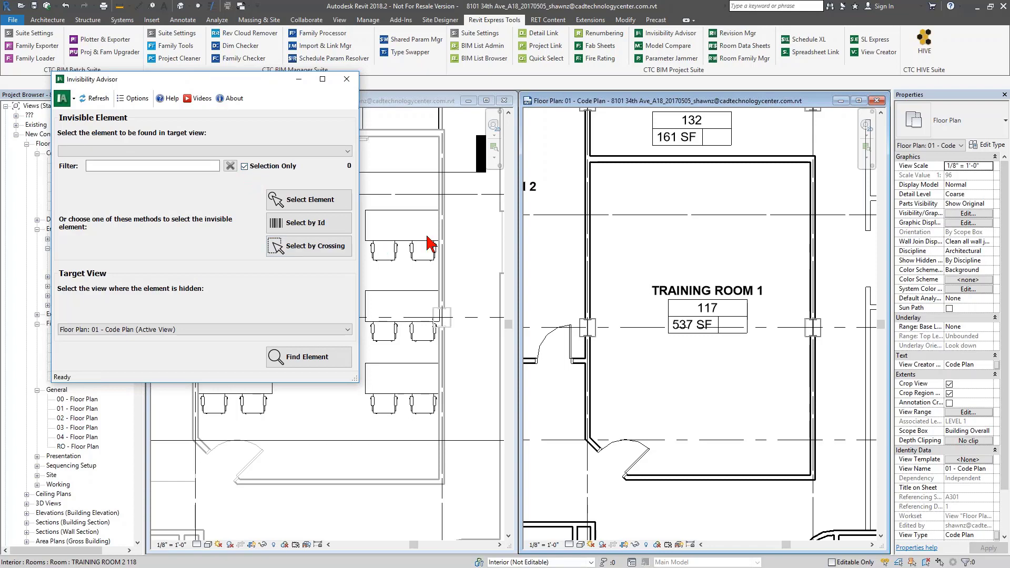
# - With the Invisibility Advisor still open, draw a short vertical wall just east of Training Room 1 in the finish plan
pyautogui.click(467, 263)
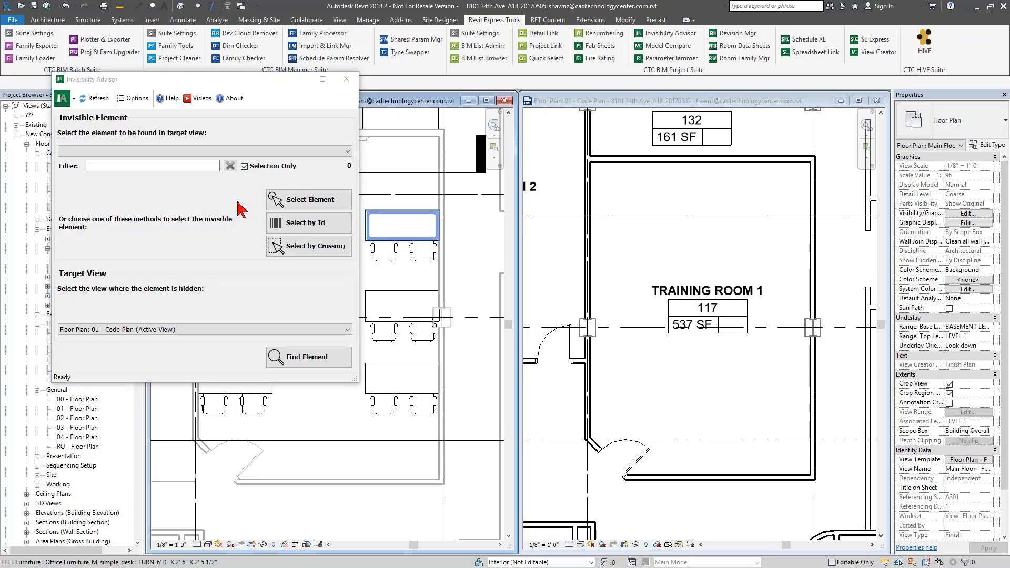
pyautogui.moveTo(468, 240); pyautogui.dragTo(474, 262, button='middle')
pyautogui.moveTo(248, 80); pyautogui.dragTo(248, 95)
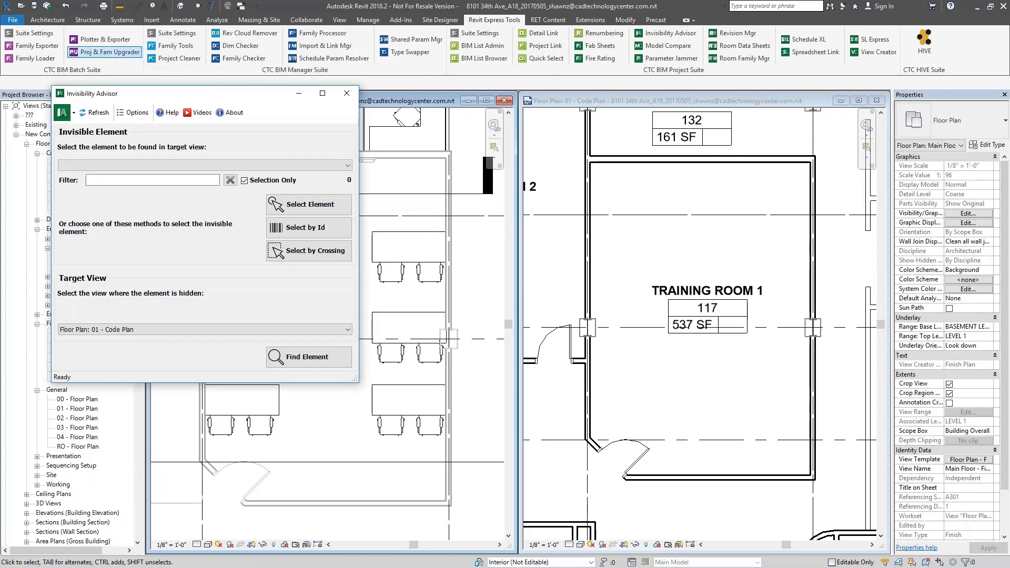
pyautogui.click(53, 20)
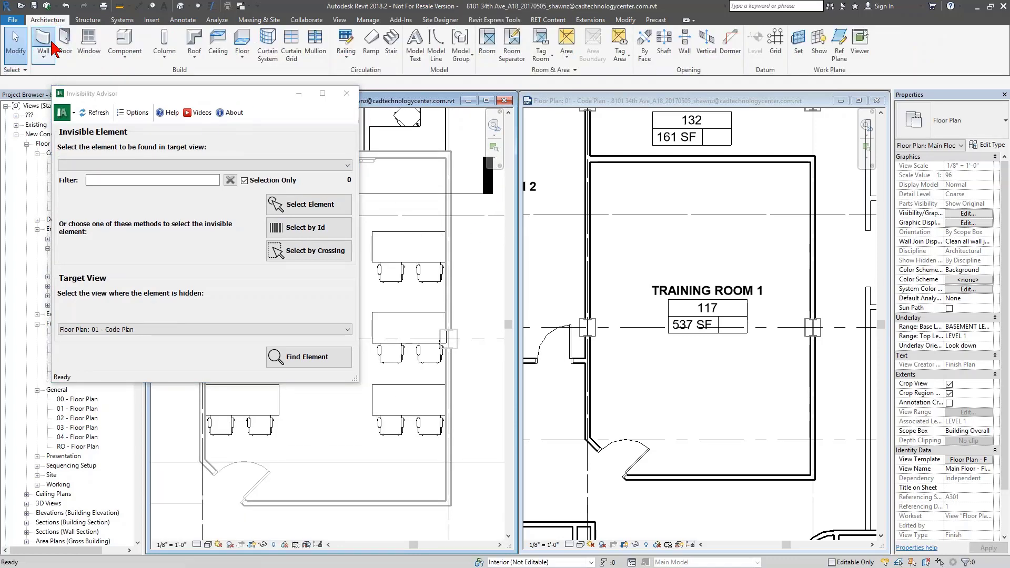
pyautogui.press('w')
pyautogui.press('a')
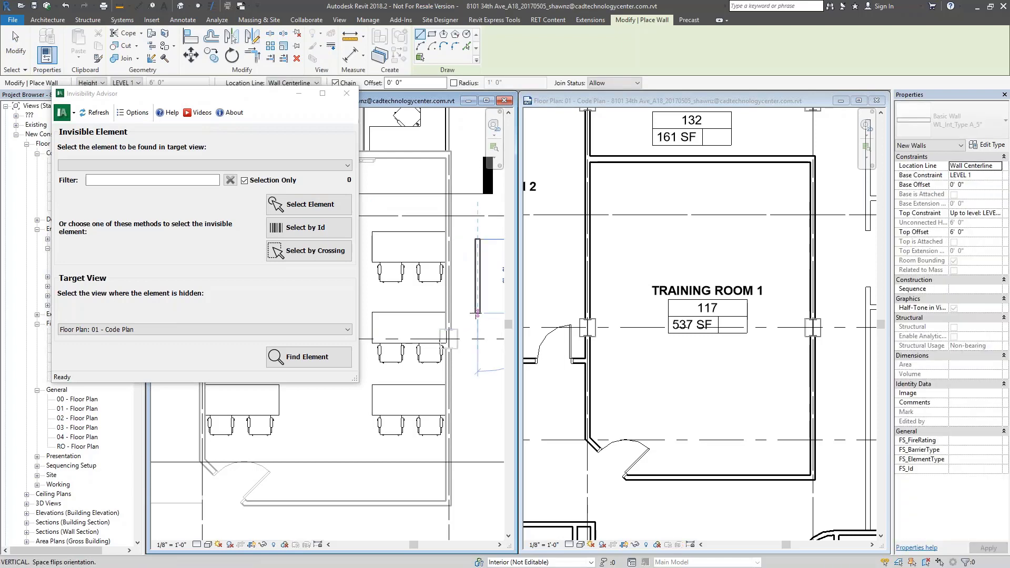
pyautogui.press('Escape')
pyautogui.press('Escape')
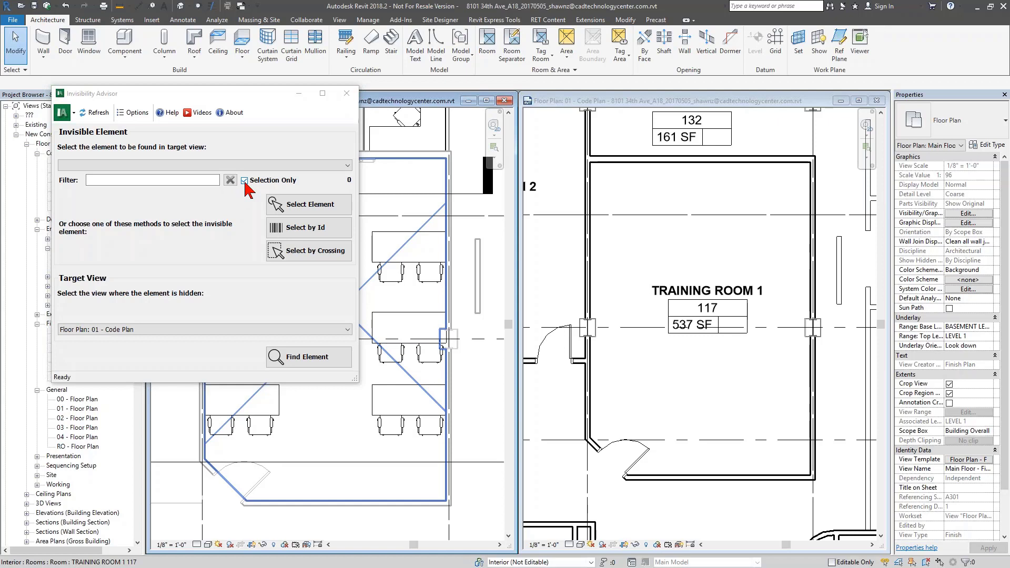
# - Pick the task chair in Training Room 1 of the finish plan as the invisible element and target the 01 - Code Plan view
pyautogui.click(398, 283)
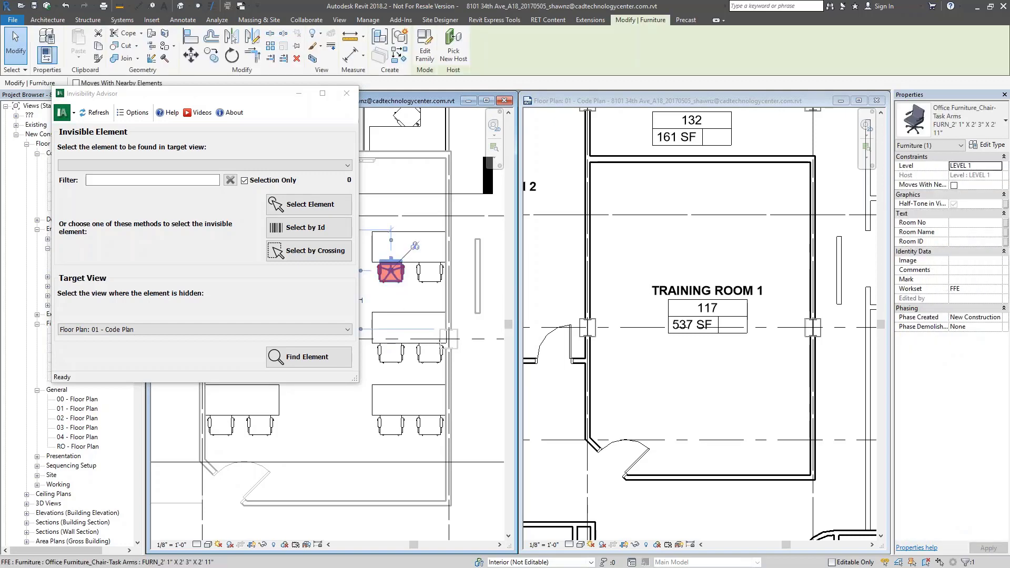
pyautogui.click(185, 240)
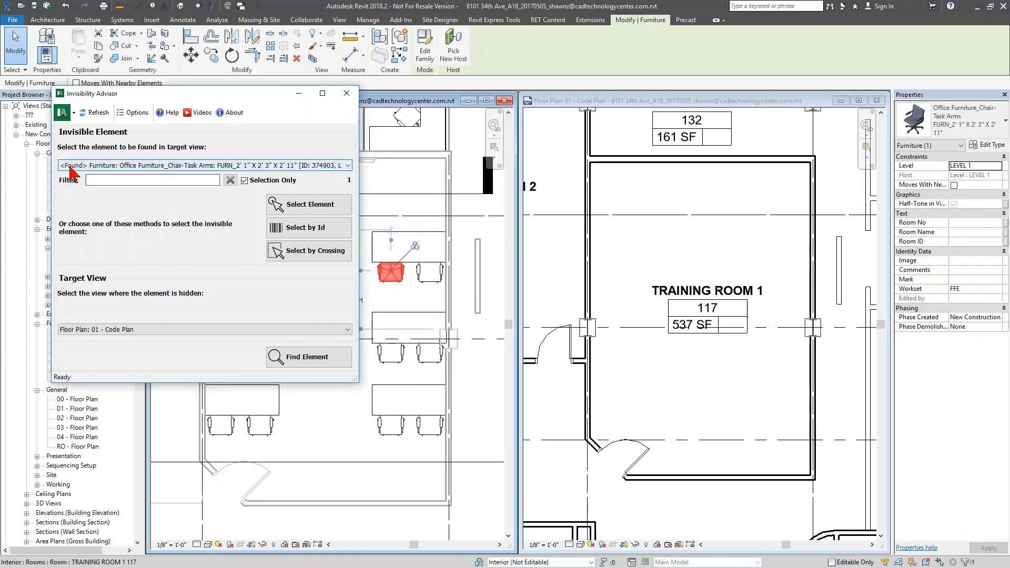
pyautogui.click(311, 167)
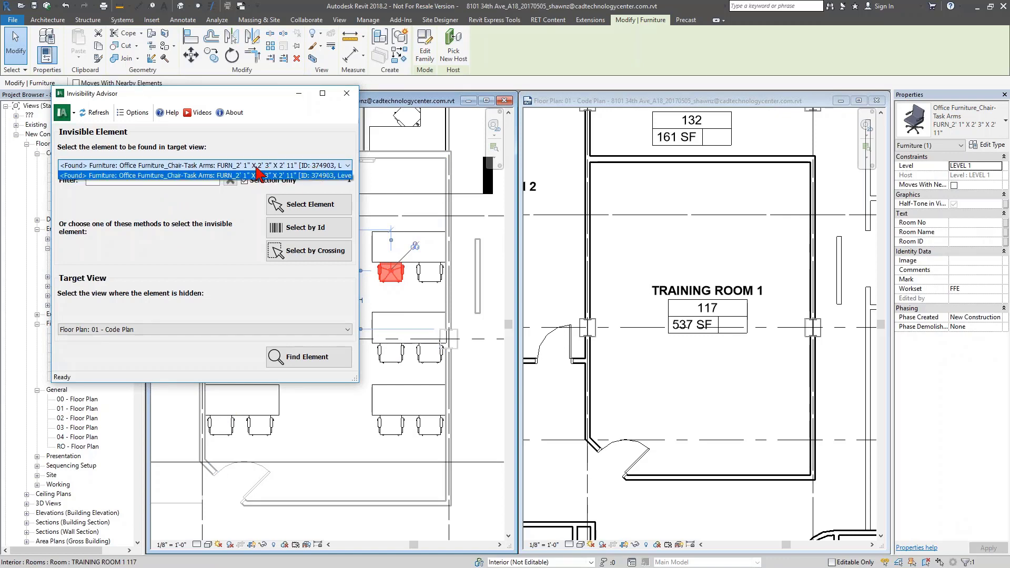
pyautogui.click(261, 176)
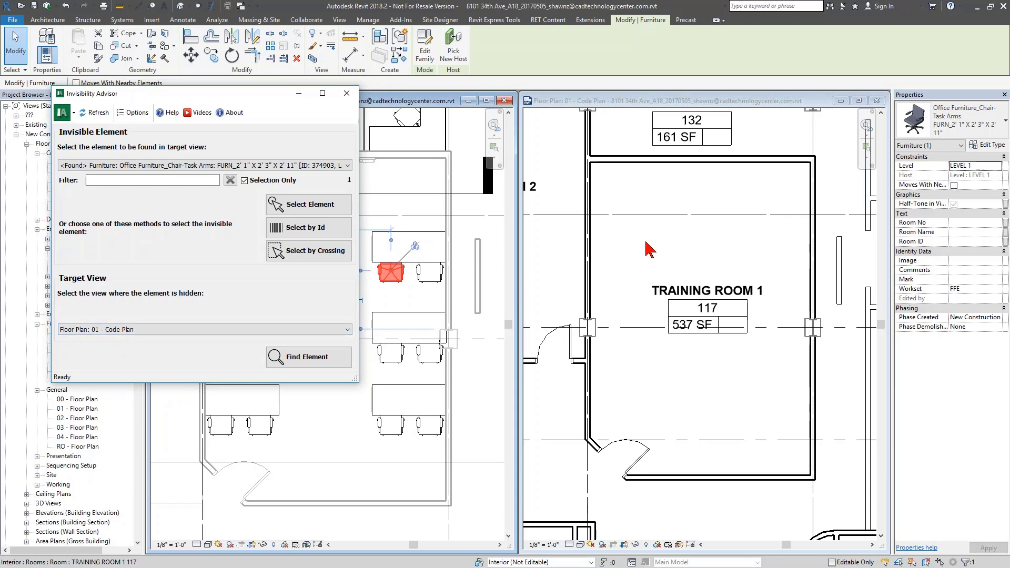
pyautogui.click(218, 330)
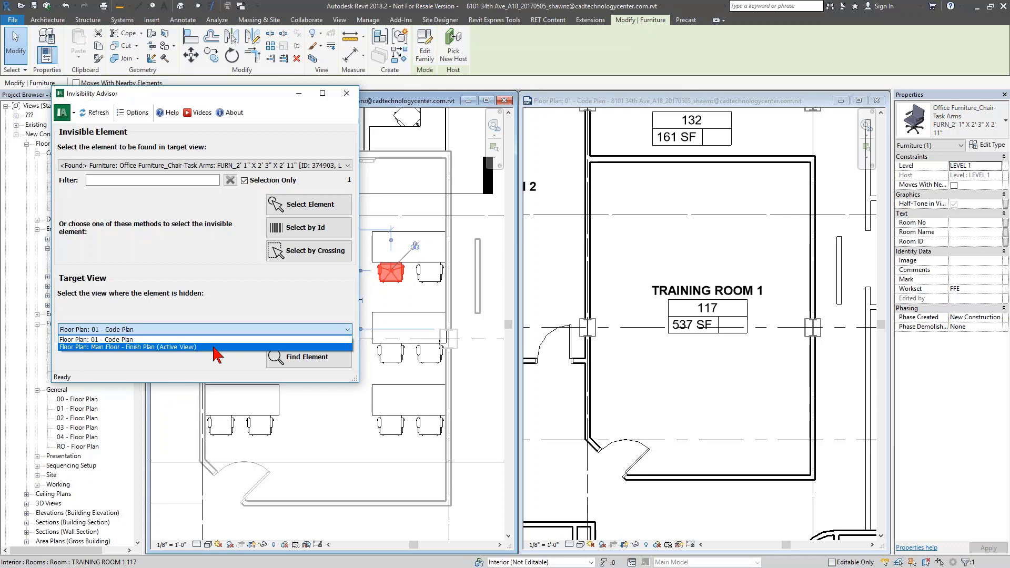
pyautogui.click(220, 340)
# - Restrict the advisor's elements to the selection, re-pick the task chair in the finish plan, and find it in 01 - Code Plan
pyautogui.moveTo(661, 268)
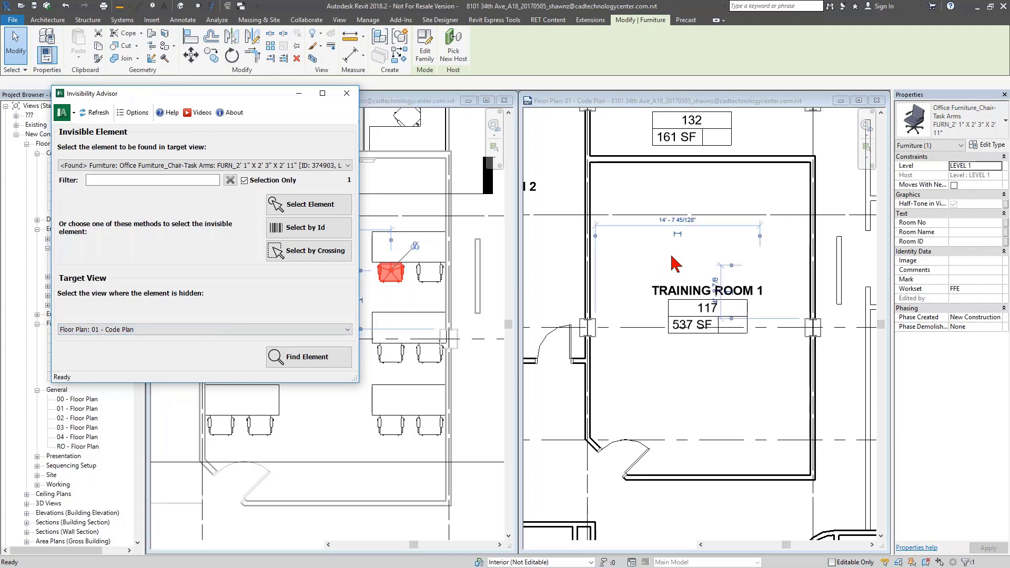
pyautogui.click(297, 306)
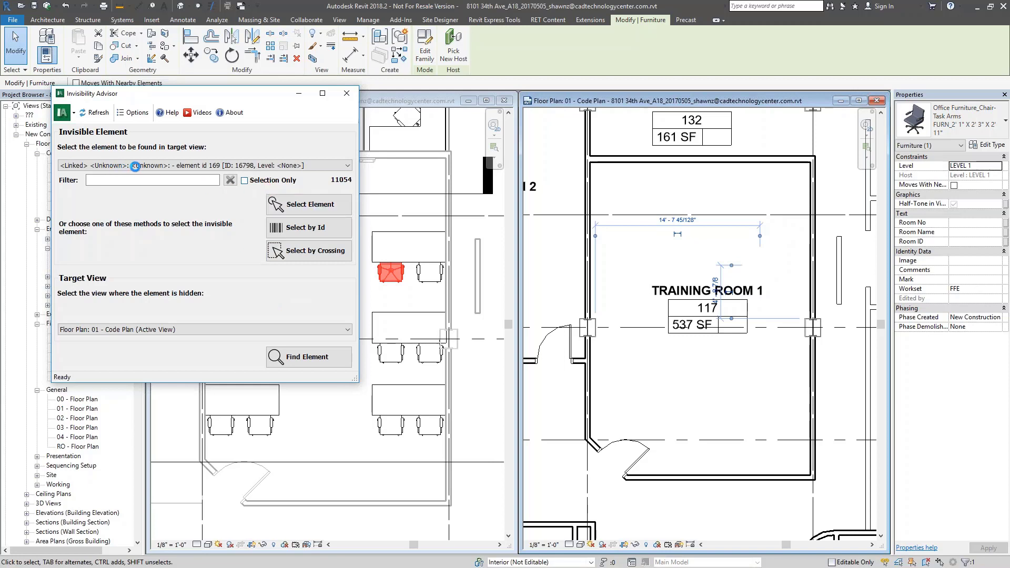
pyautogui.click(244, 180)
pyautogui.click(330, 210)
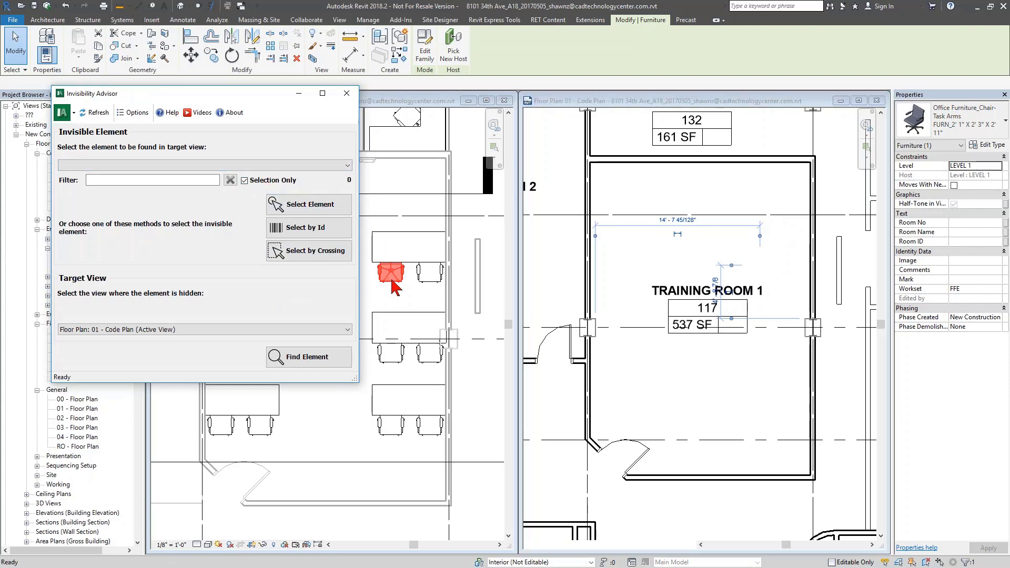
pyautogui.click(389, 276)
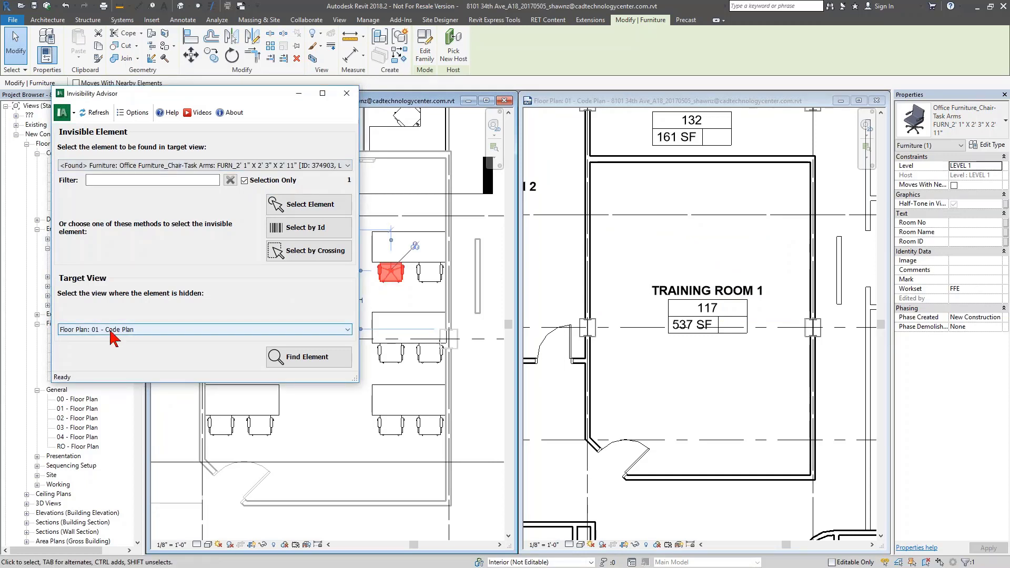
pyautogui.click(300, 362)
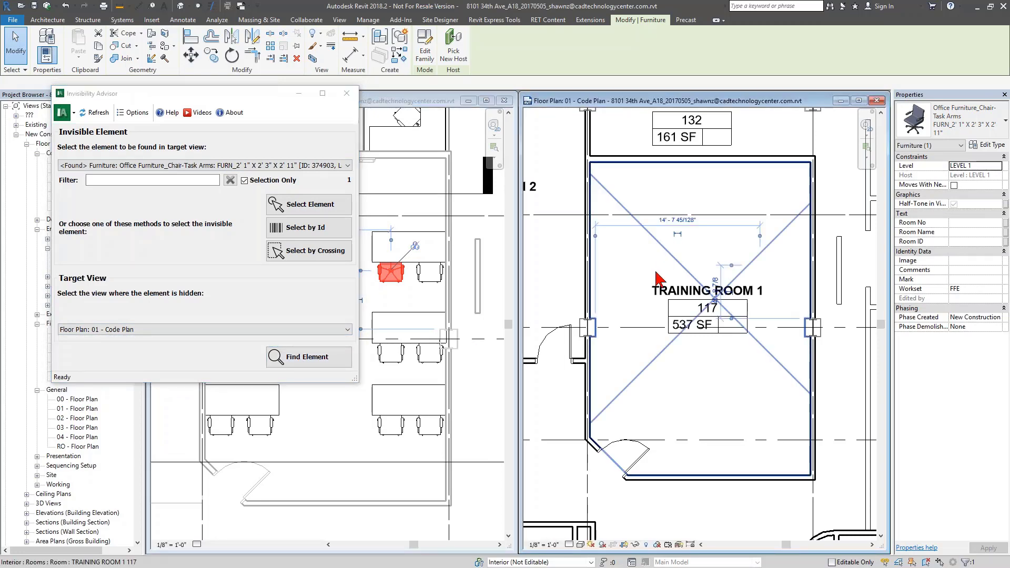
pyautogui.click(321, 362)
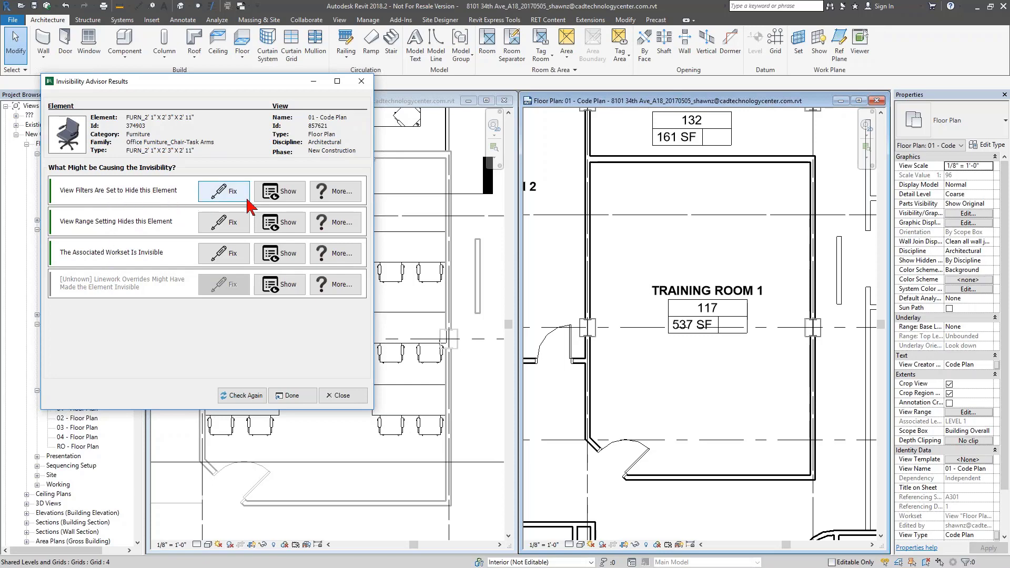
# - Show the view filter settings hiding the chair and turn on the Furniture filter's visibility in 01 - Code Plan
pyautogui.click(294, 201)
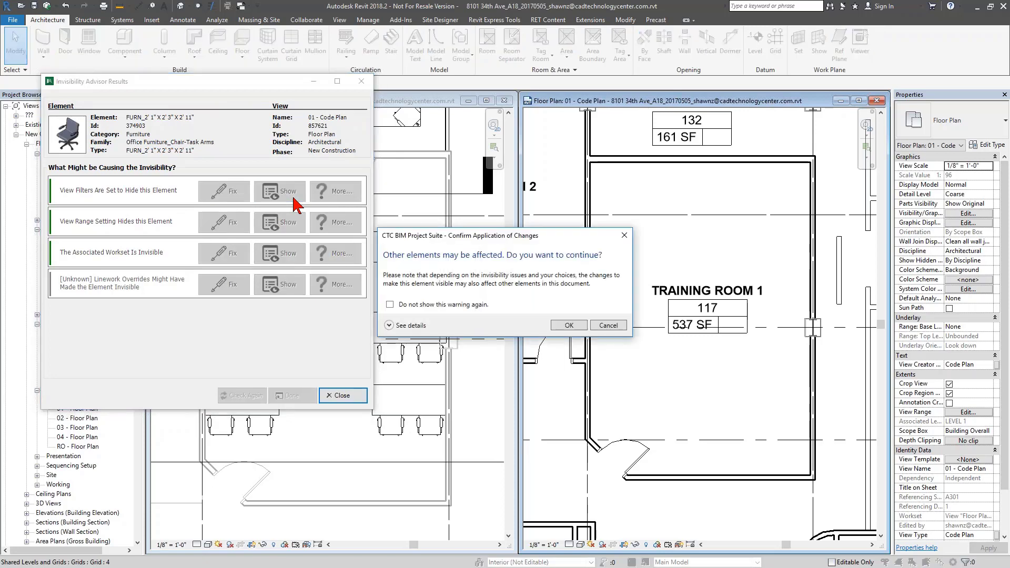
pyautogui.click(569, 325)
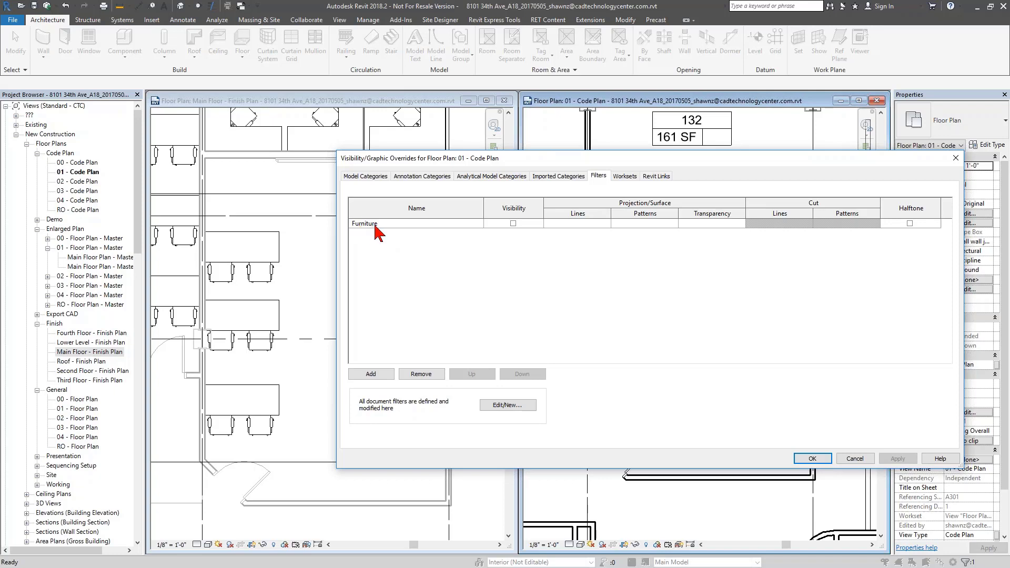
pyautogui.click(513, 224)
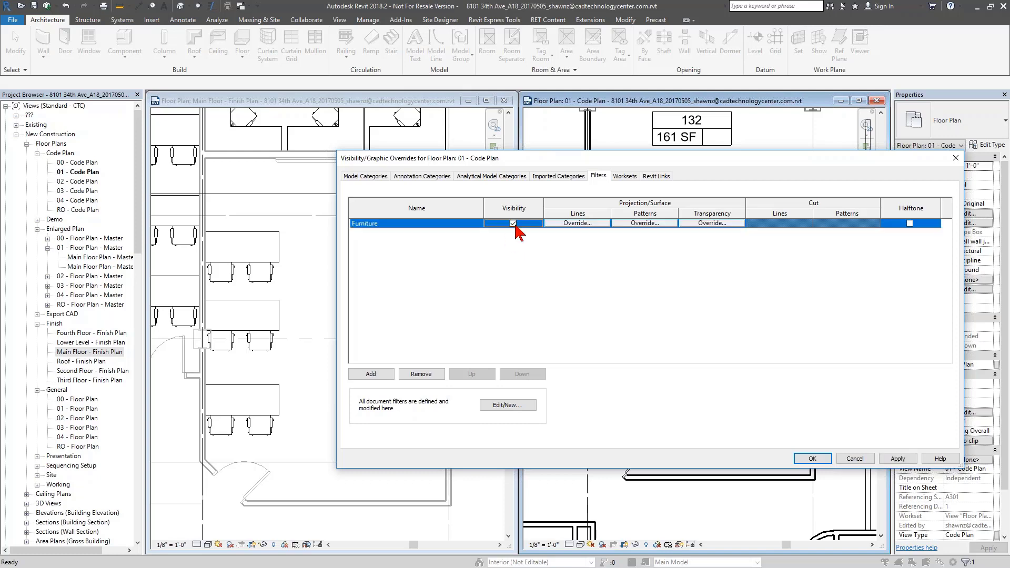
pyautogui.click(813, 459)
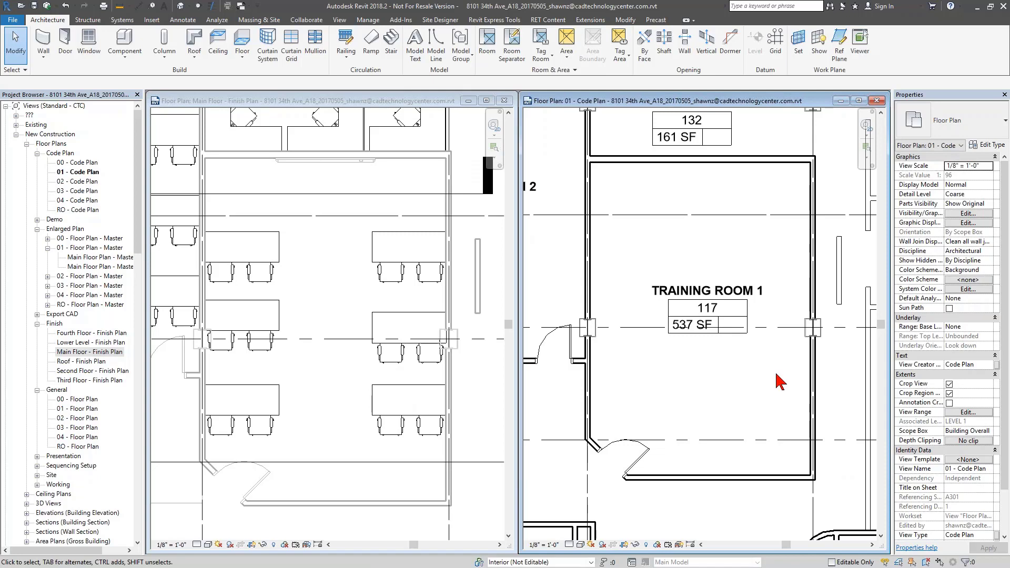
# - Toggle the Furniture filter's visibility off and back on in the code plan's visibility/graphics overrides
pyautogui.click(968, 213)
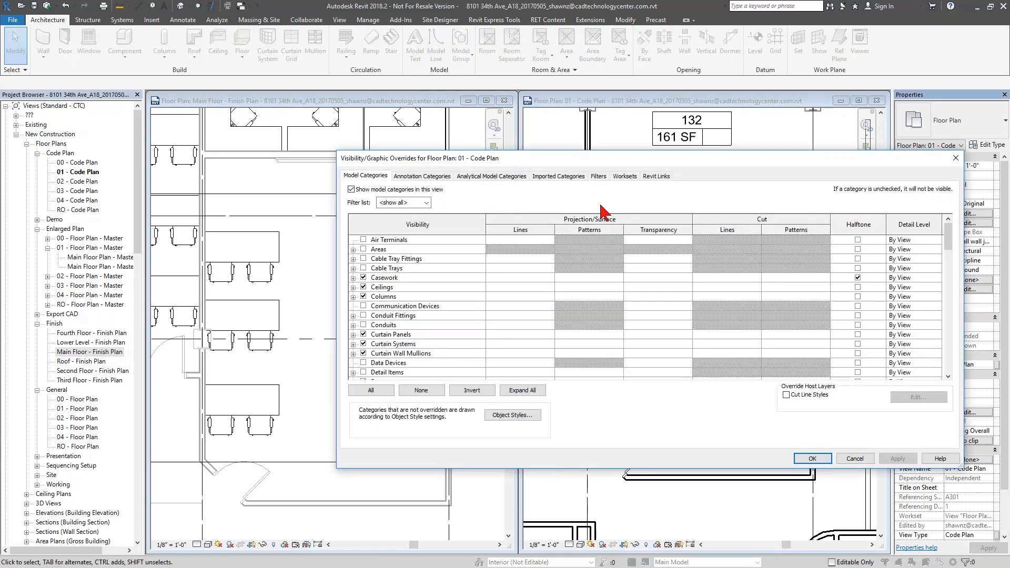
pyautogui.click(598, 176)
pyautogui.click(514, 223)
pyautogui.click(514, 224)
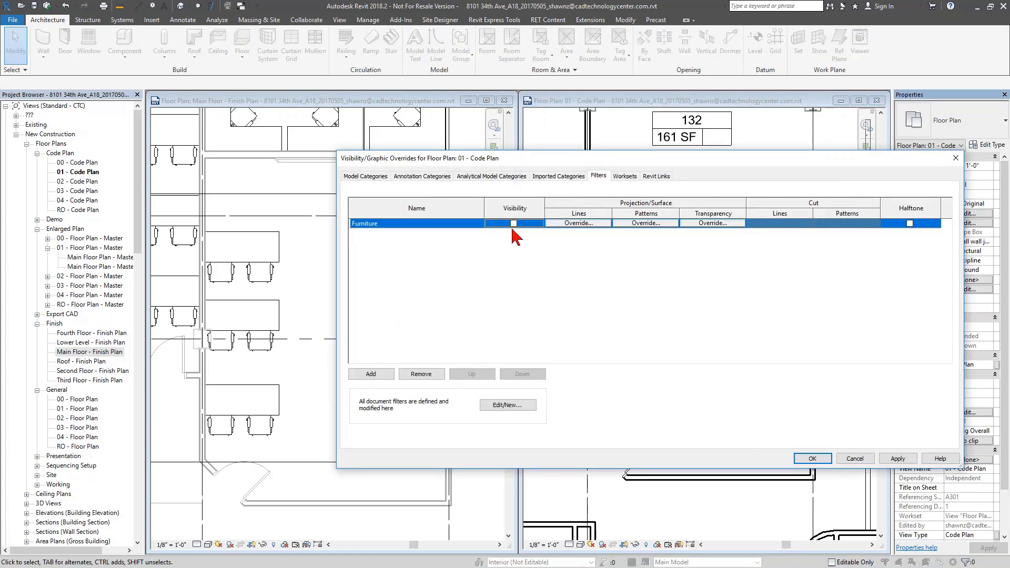
pyautogui.click(514, 224)
pyautogui.click(812, 459)
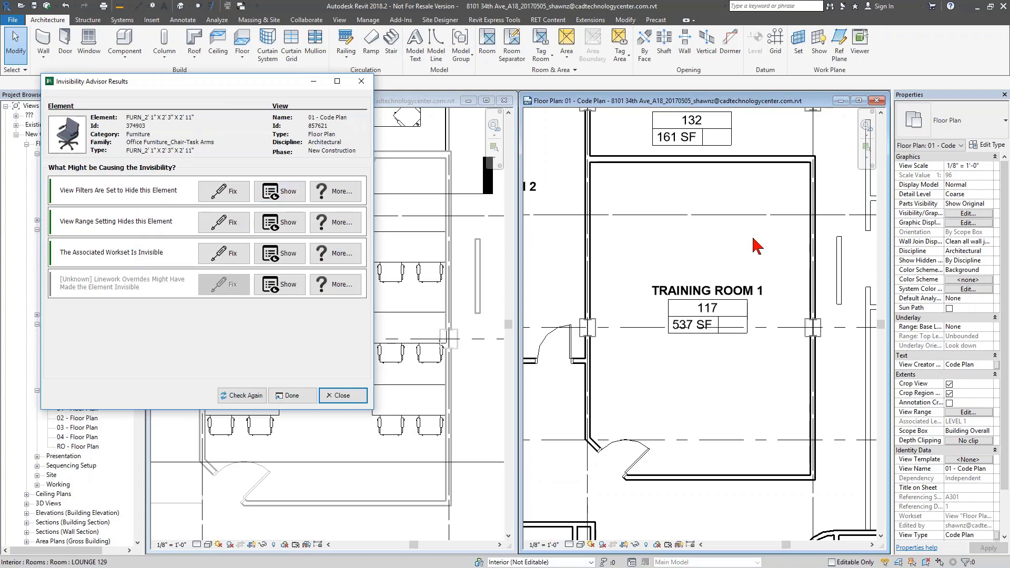
# - Check the invisibility causes again and apply the advisor's fix for the view range setting, accepting that other elements may be affected
pyautogui.click(246, 396)
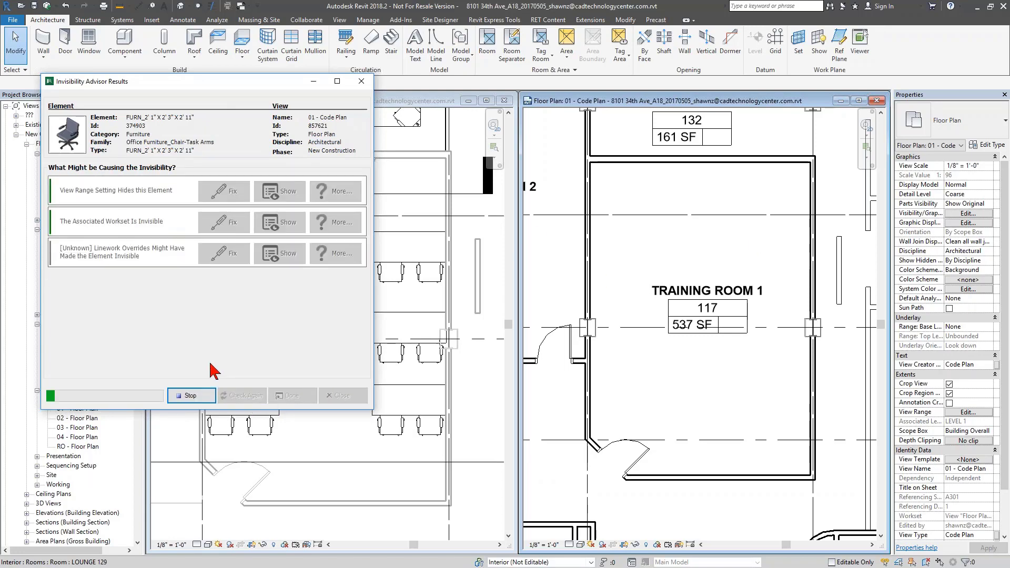
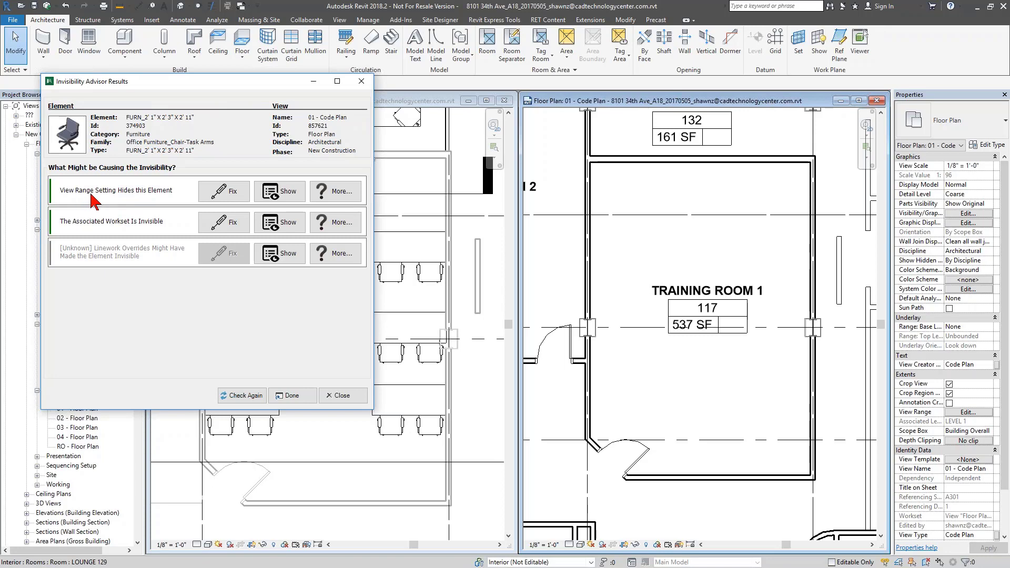
pyautogui.click(236, 199)
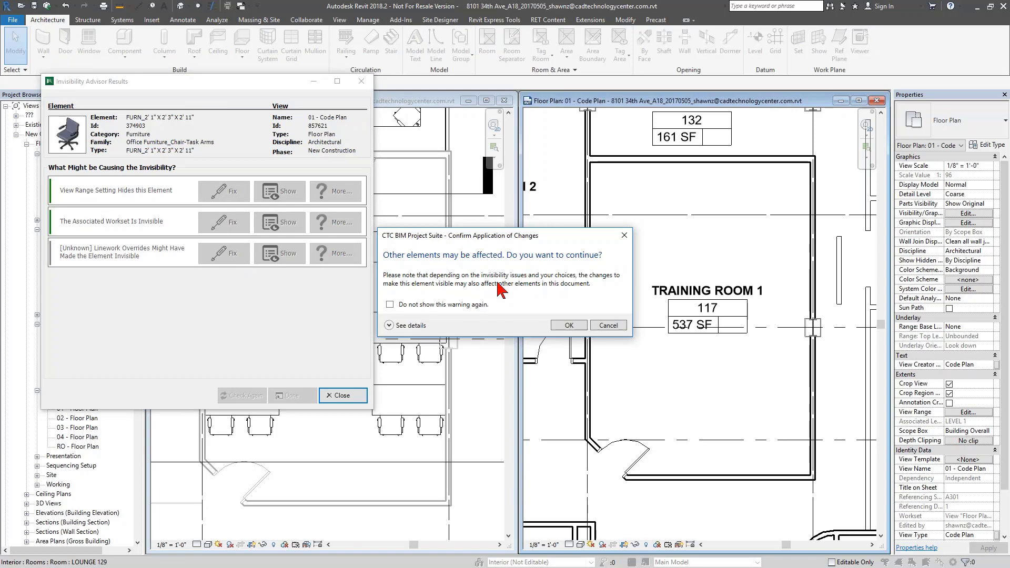
pyautogui.click(390, 305)
pyautogui.click(390, 304)
pyautogui.click(568, 326)
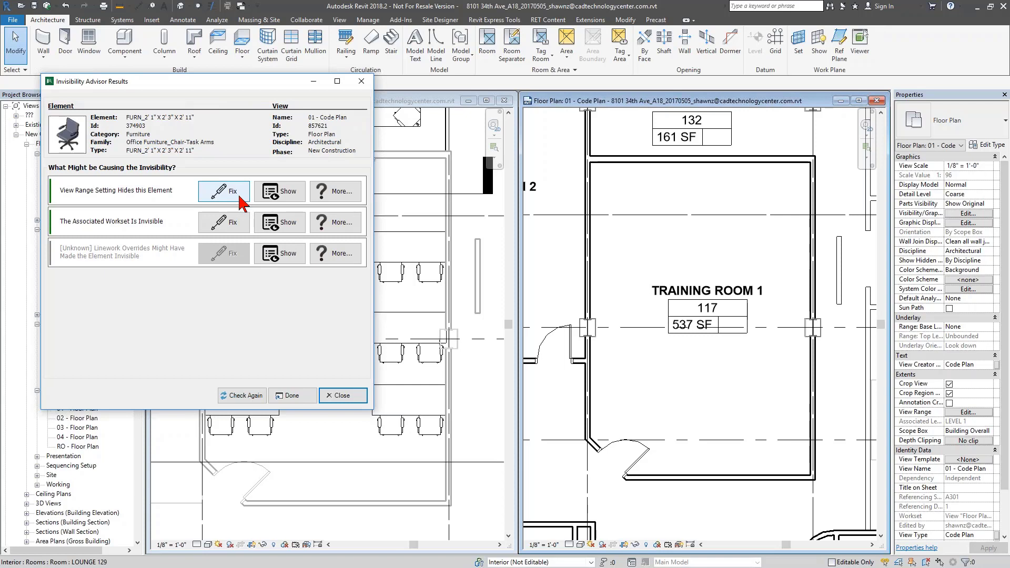
# - Review the code plan's view range offsets without changing them, and check the invisibility causes again
pyautogui.click(962, 413)
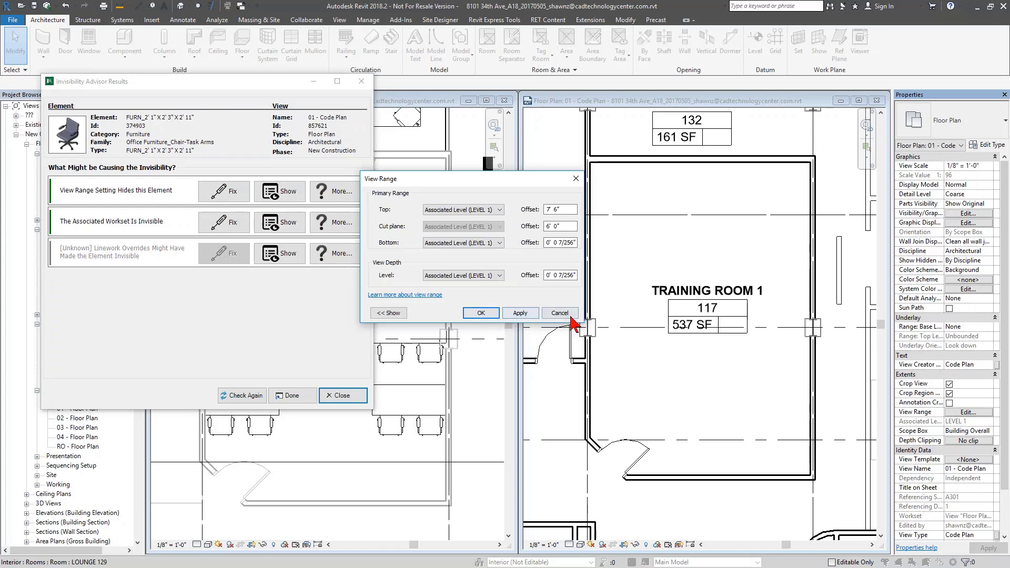
pyautogui.click(555, 313)
pyautogui.click(243, 396)
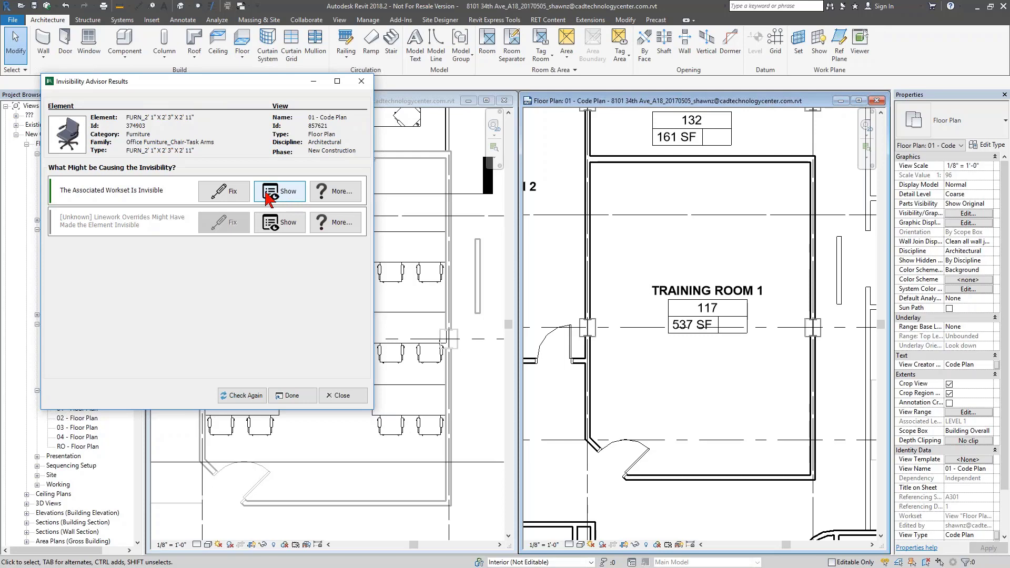
# - Apply the advisor's fix for the invisible associated workset, accept its effect on other elements, and close the Invisibility Advisor
pyautogui.click(246, 195)
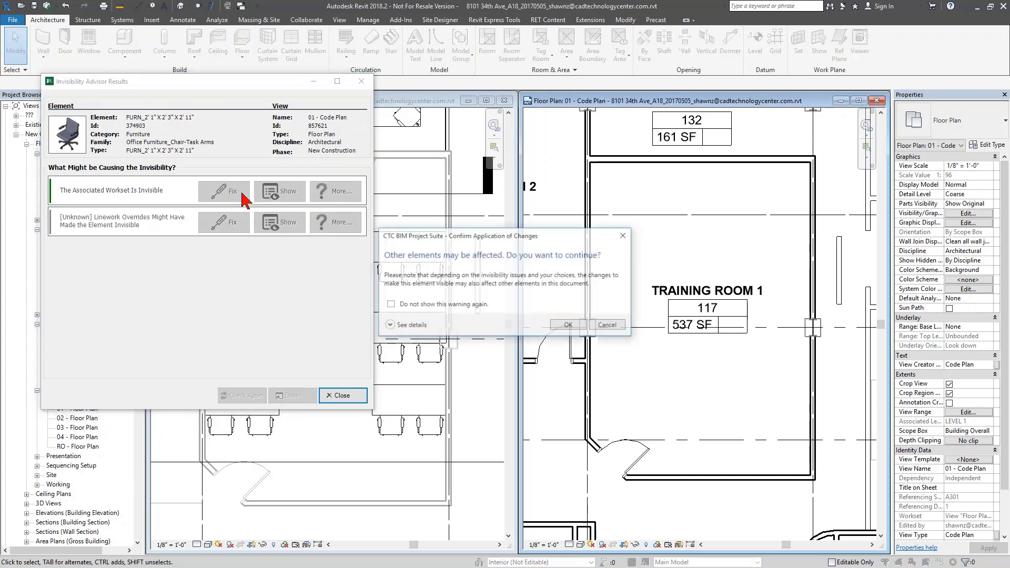
pyautogui.click(570, 326)
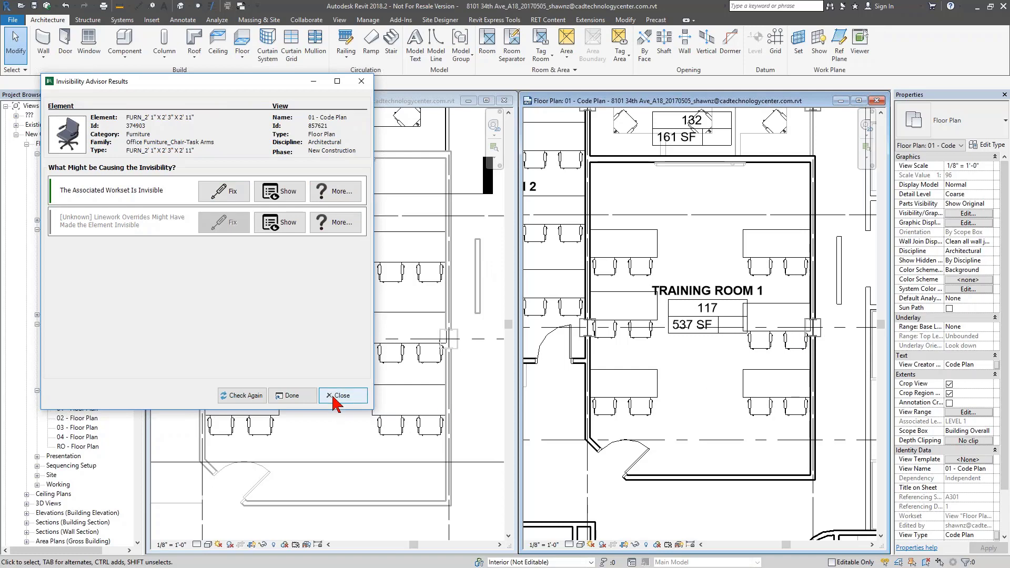
pyautogui.click(296, 399)
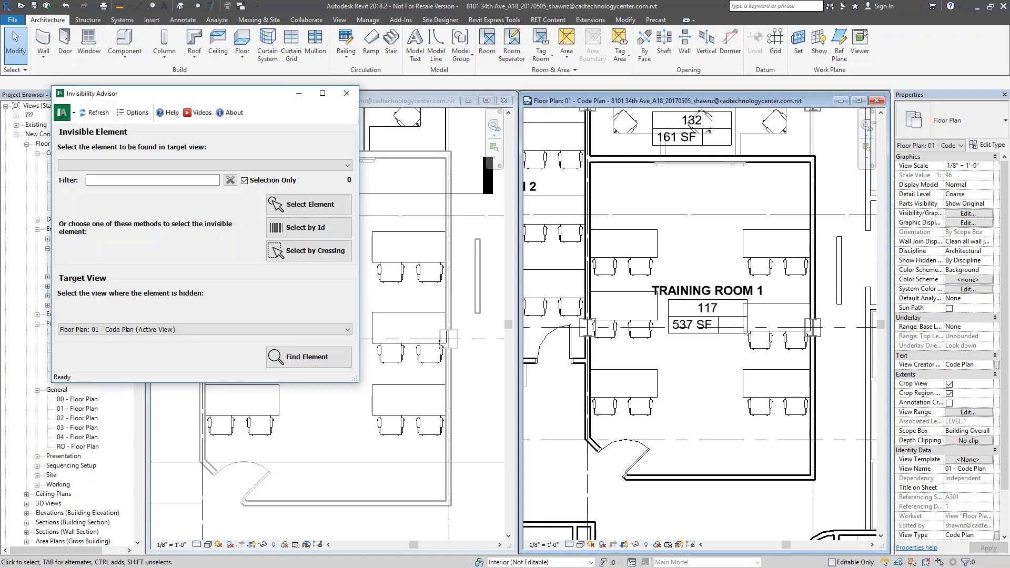
pyautogui.click(346, 93)
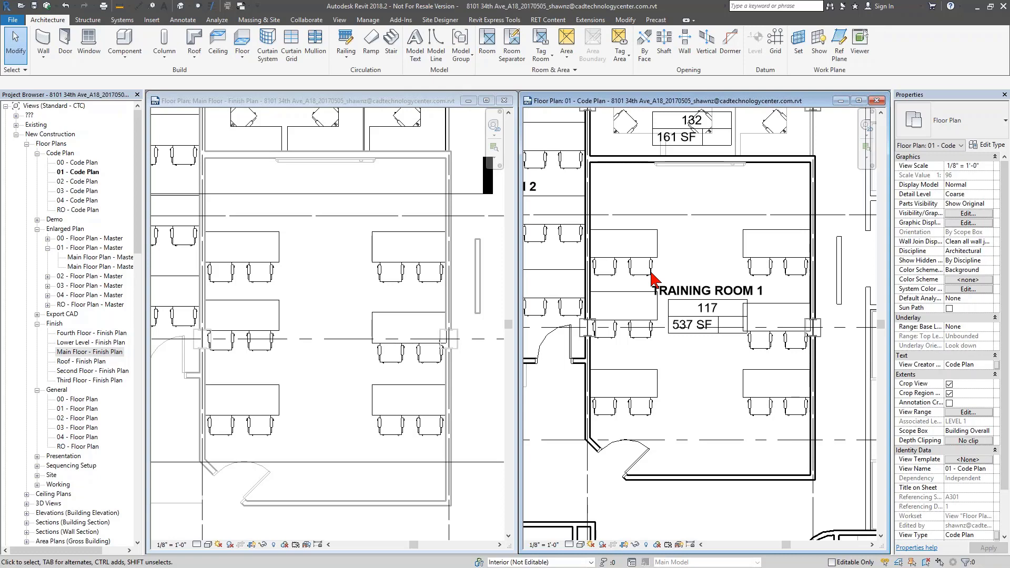
# - Enable temporary view properties for the 01 - Code Plan view
pyautogui.click(669, 545)
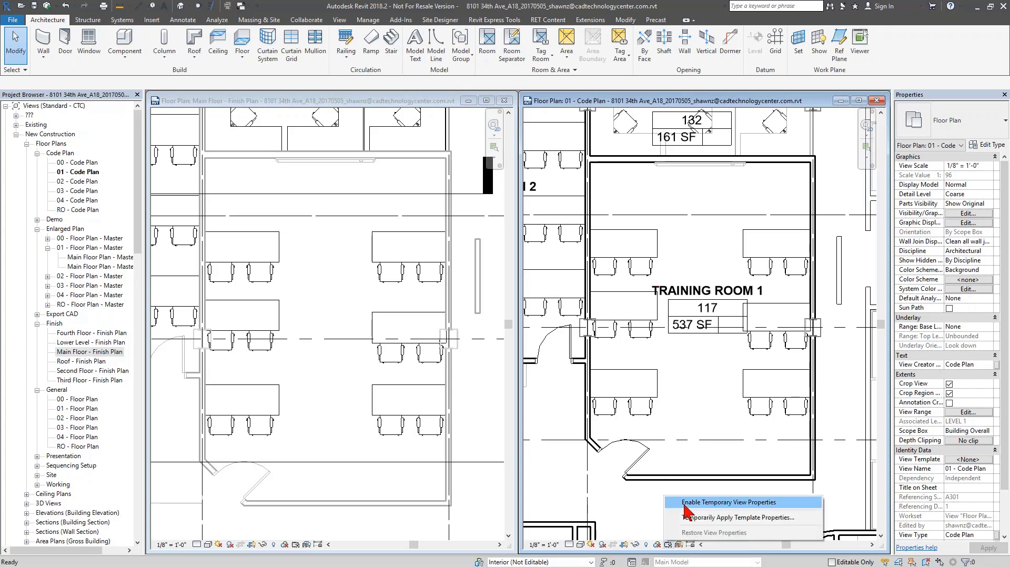
pyautogui.click(684, 504)
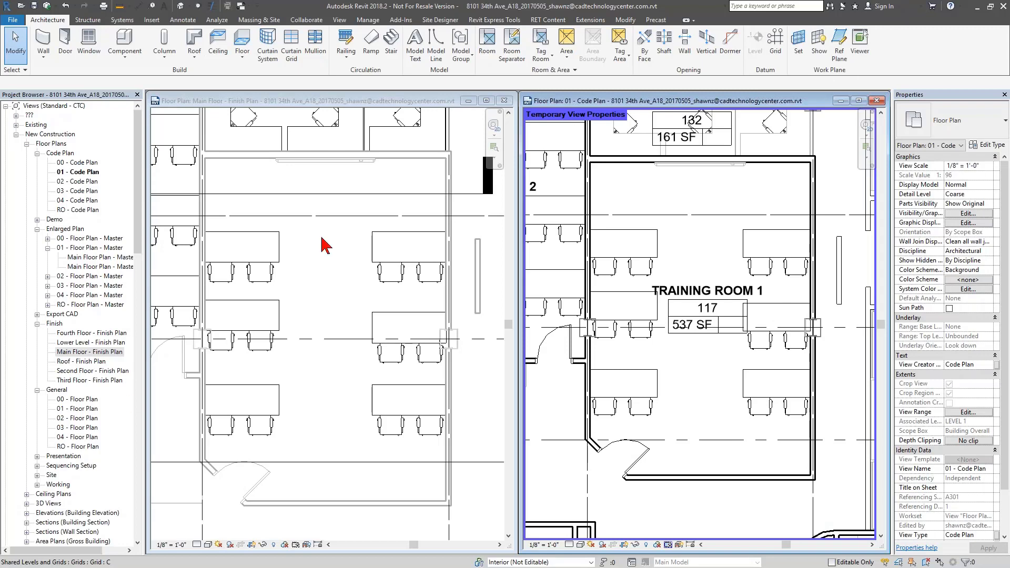
# - Undo the temporary view properties and the preceding changes that made the furniture visible in the code plan
pyautogui.click(74, 6)
pyautogui.click(74, 6)
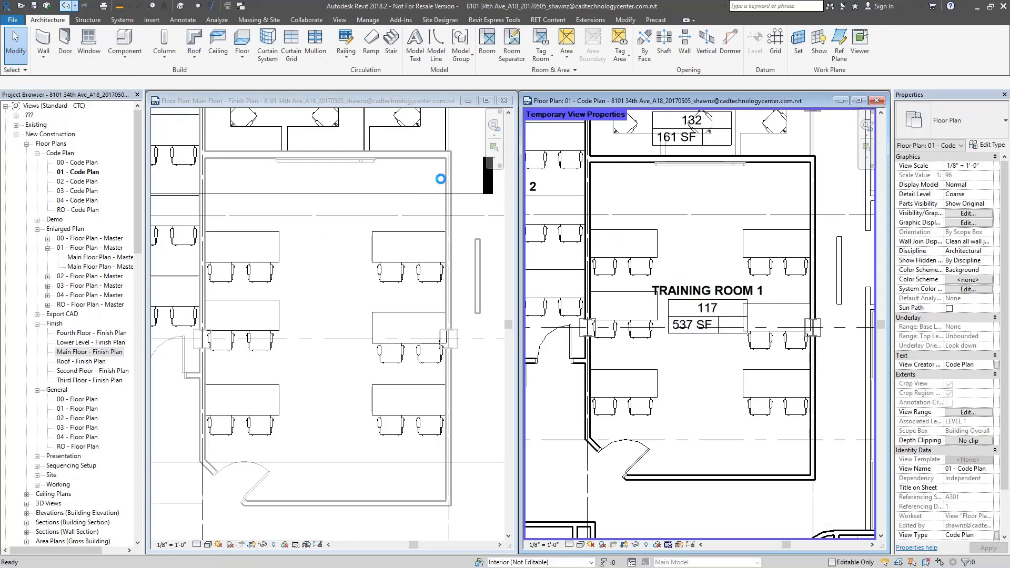
pyautogui.click(66, 6)
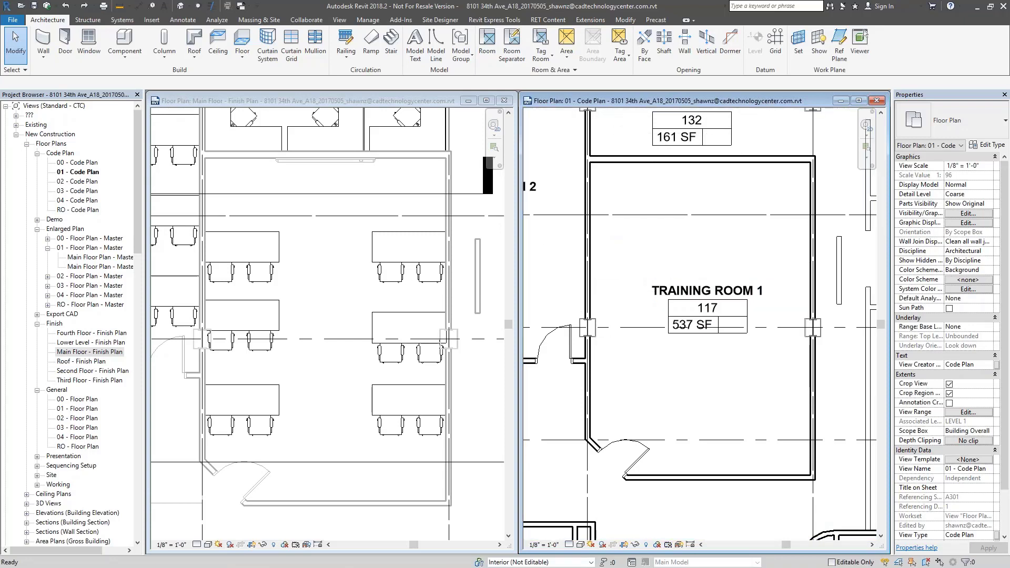
# - Run the Invisibility Advisor on a Training Room 1 task chair picked in the finish plan, with 01 - Code Plan as target view
pyautogui.click(495, 19)
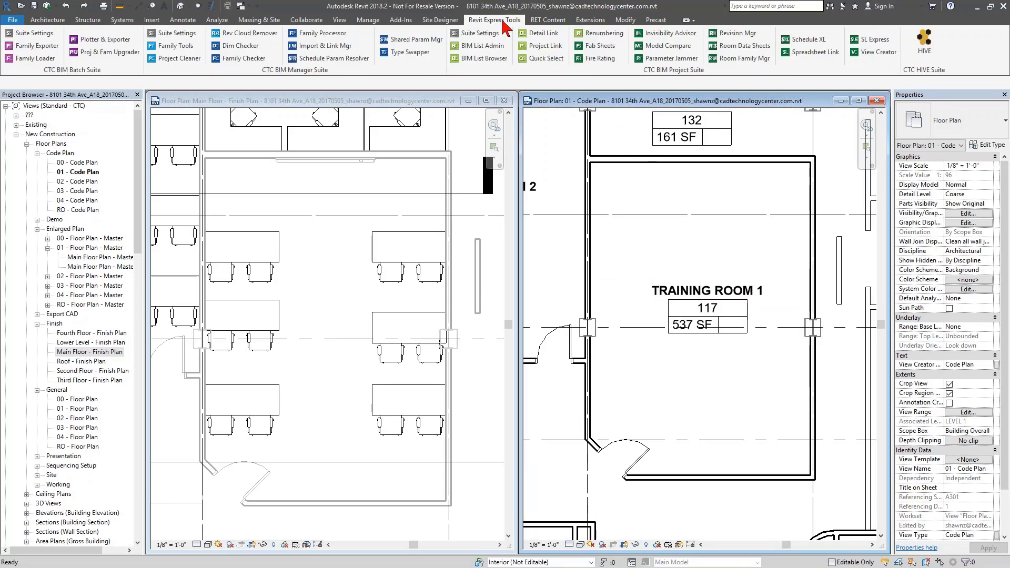
pyautogui.click(673, 35)
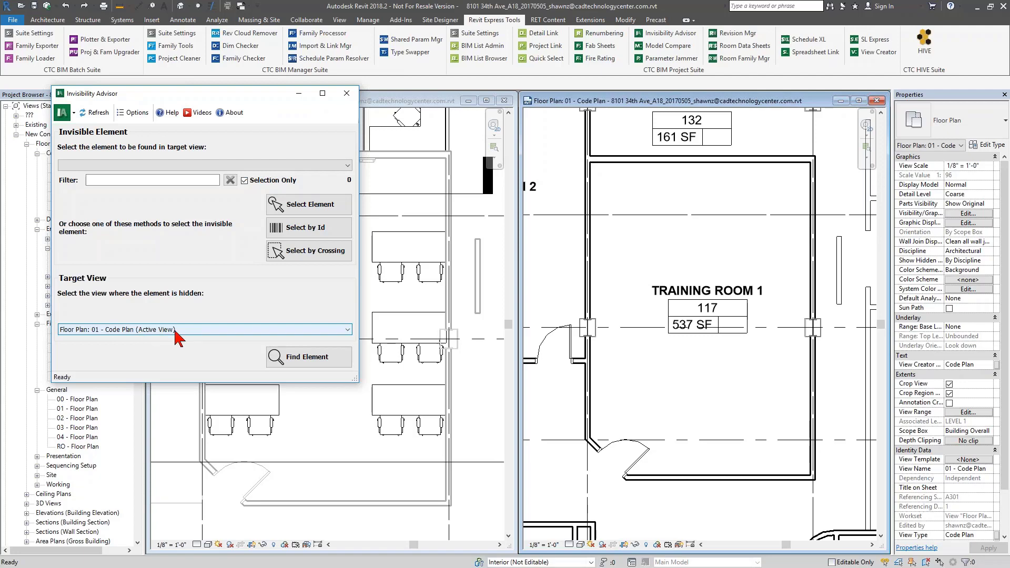
pyautogui.click(309, 205)
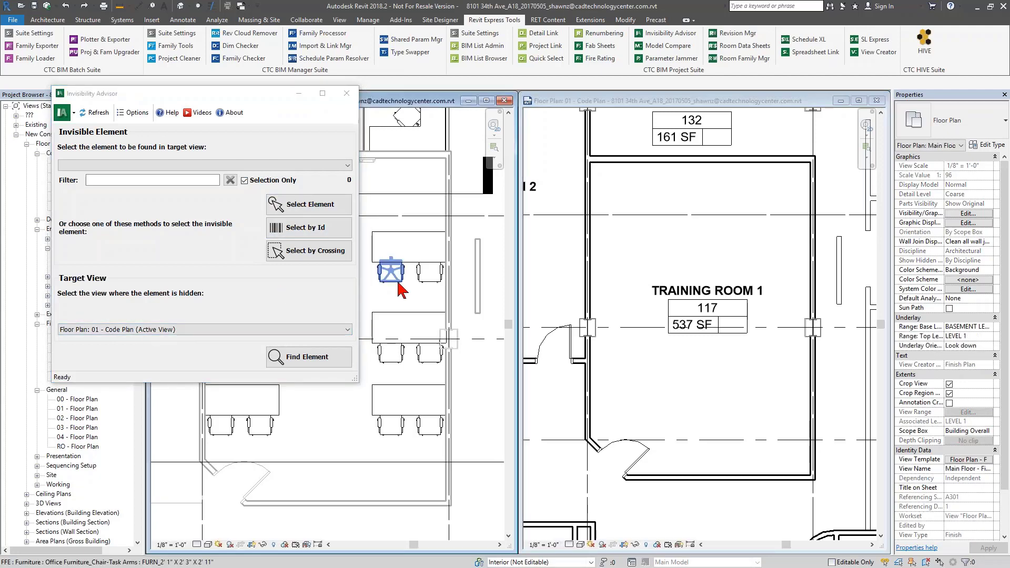
pyautogui.click(398, 280)
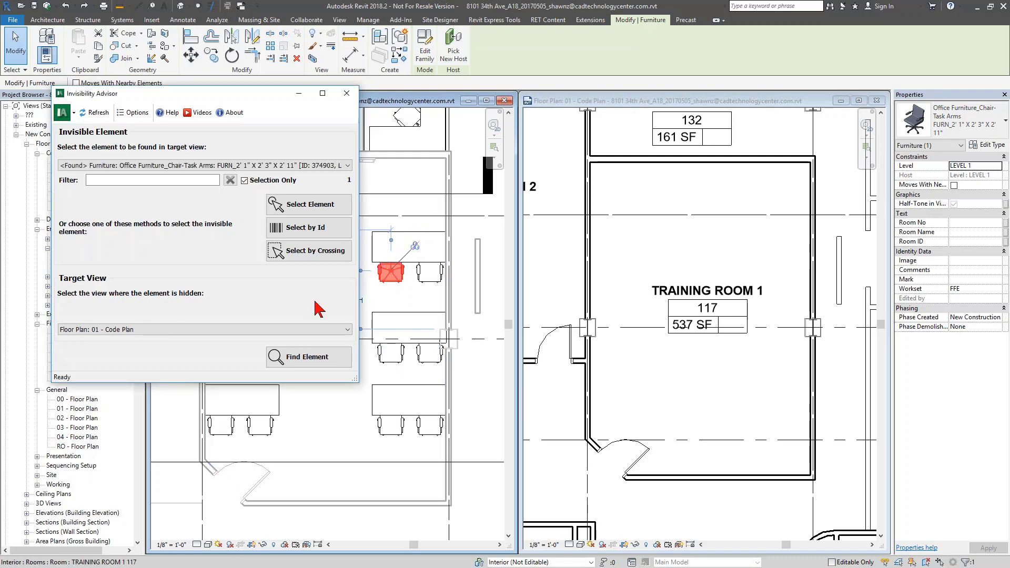
pyautogui.click(216, 330)
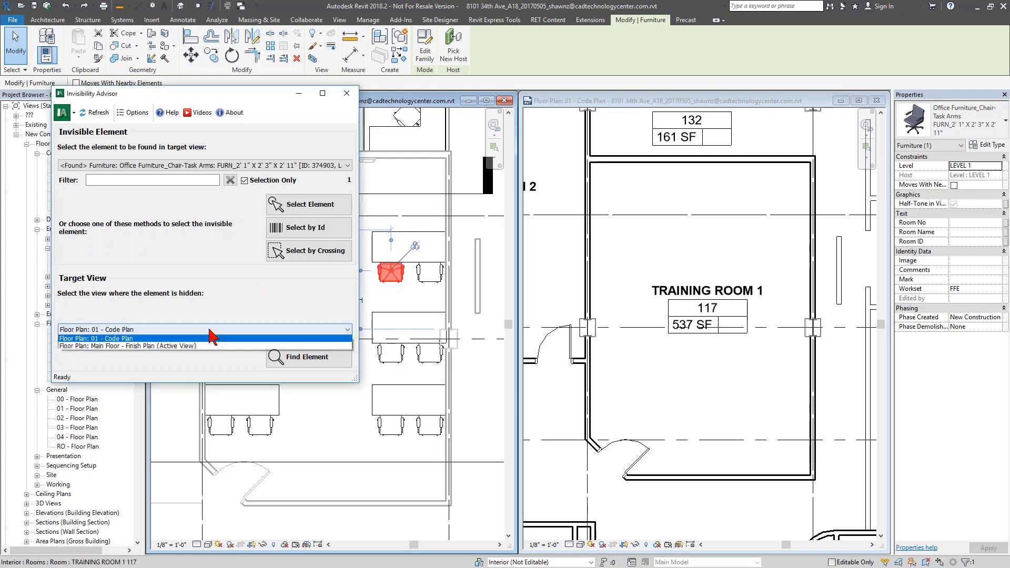
pyautogui.click(175, 340)
pyautogui.click(308, 358)
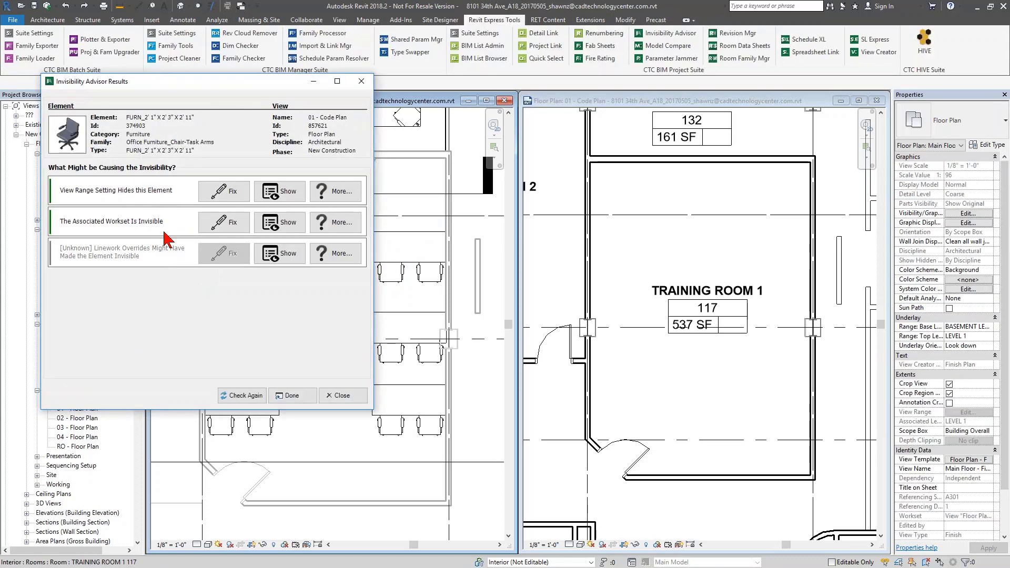
# - Read the advisor's explanations of the view range and associated workset causes, collapse them, and close the results
pyautogui.click(334, 194)
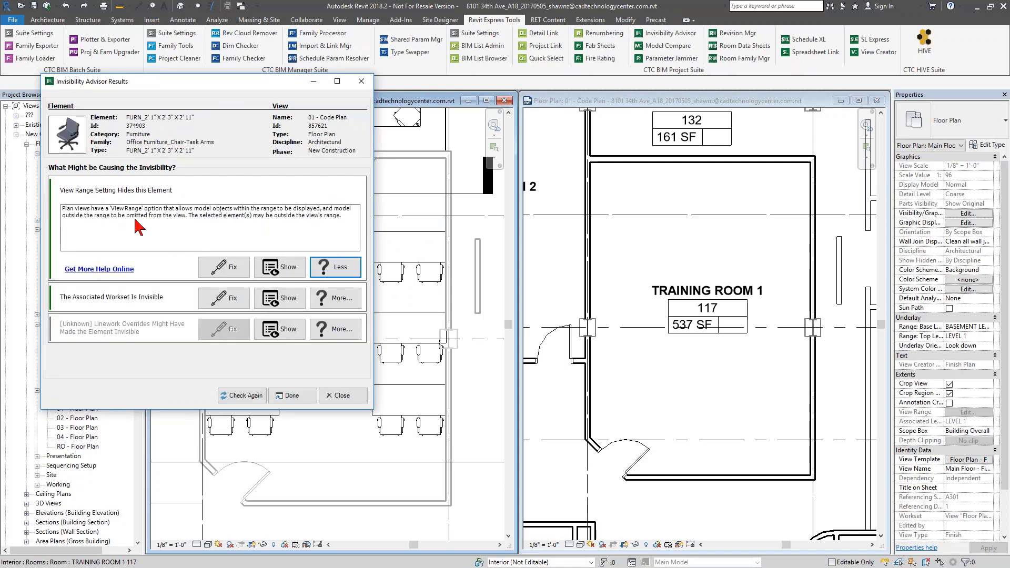
pyautogui.click(334, 298)
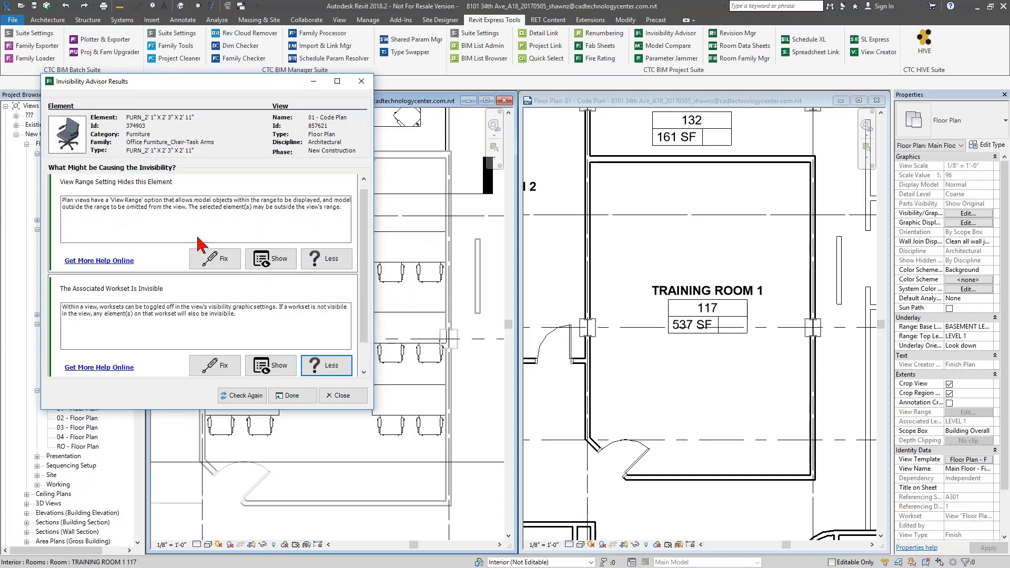
pyautogui.click(329, 260)
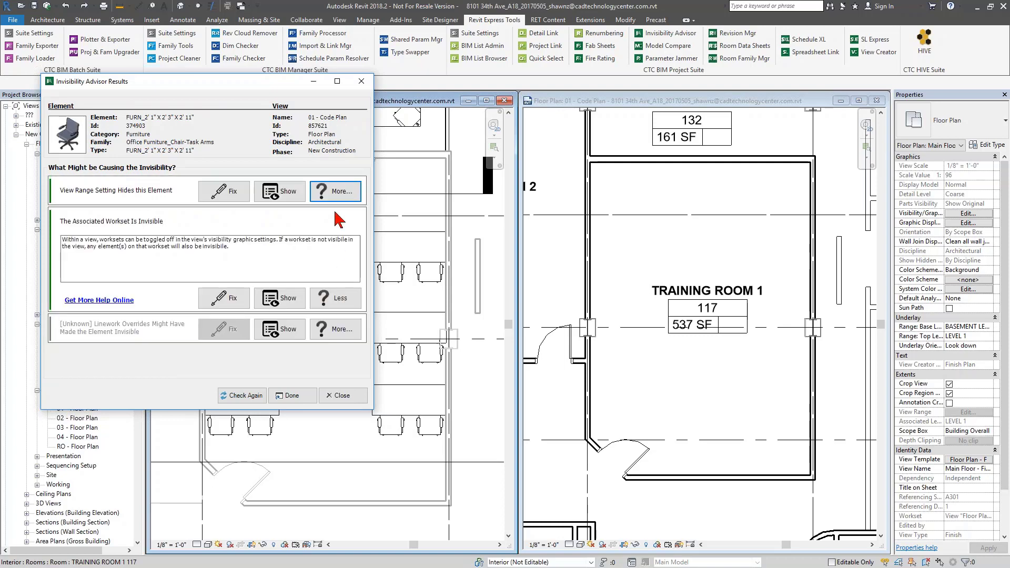
pyautogui.click(335, 298)
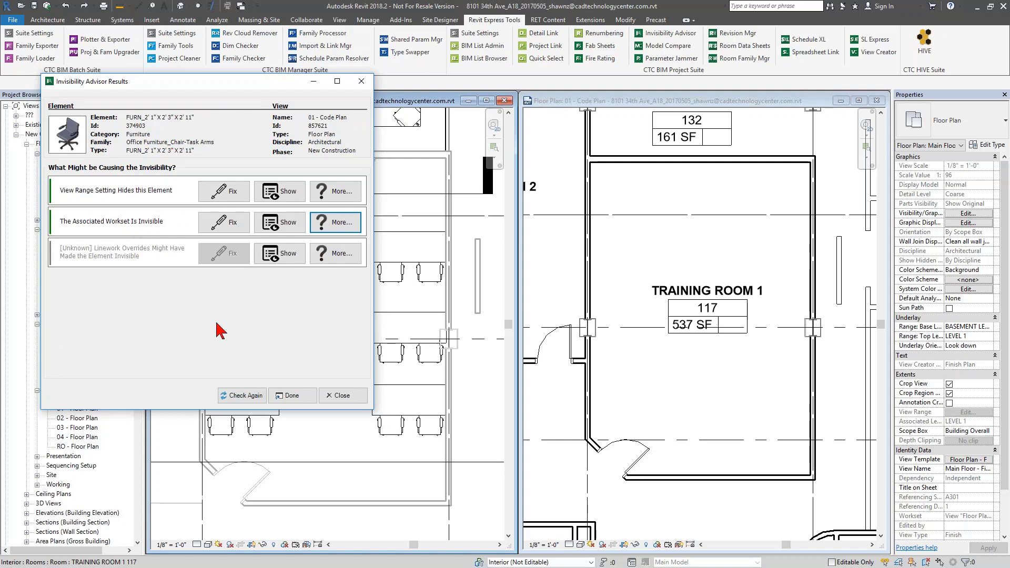
pyautogui.click(342, 222)
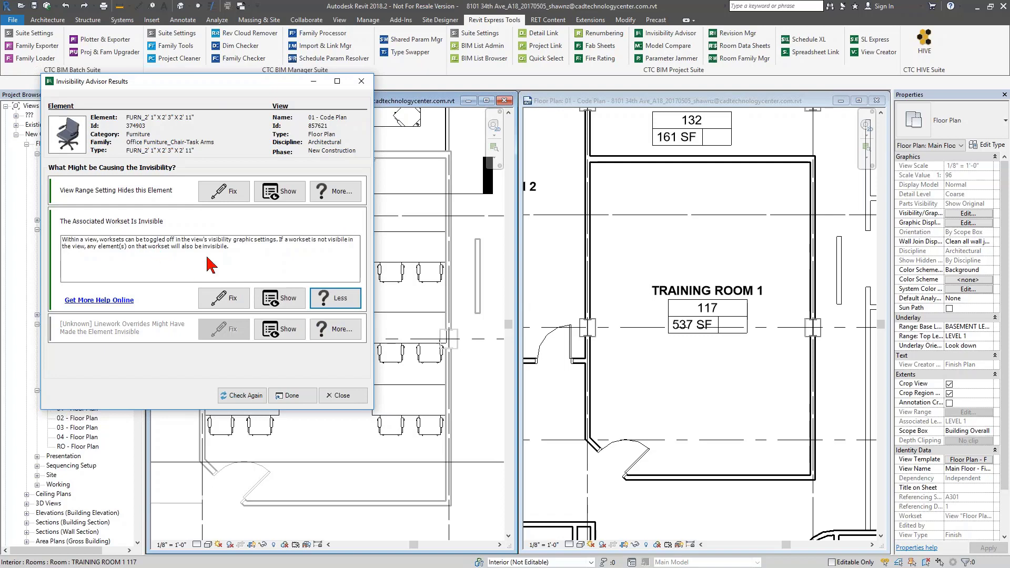
pyautogui.click(339, 297)
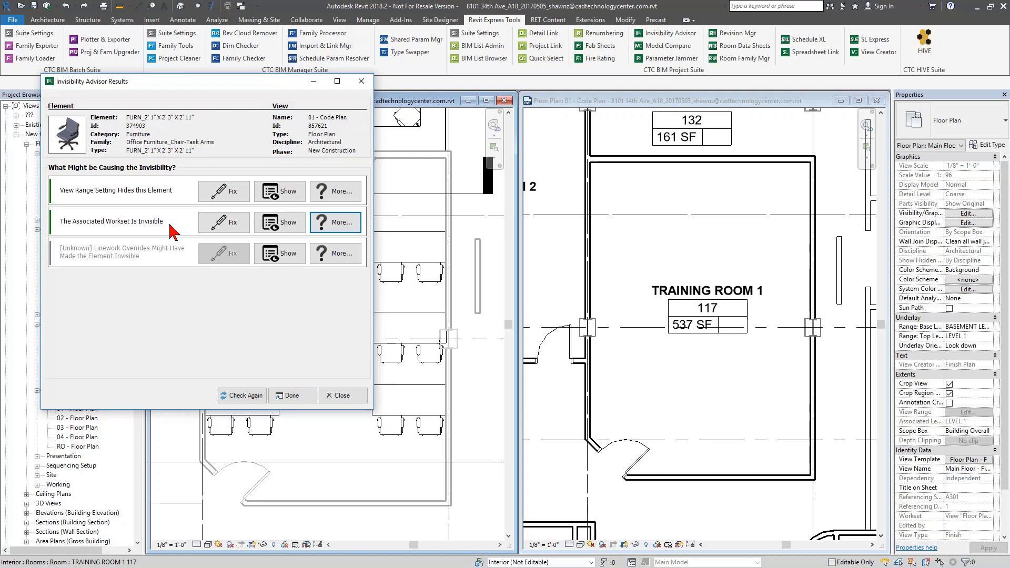
pyautogui.click(337, 396)
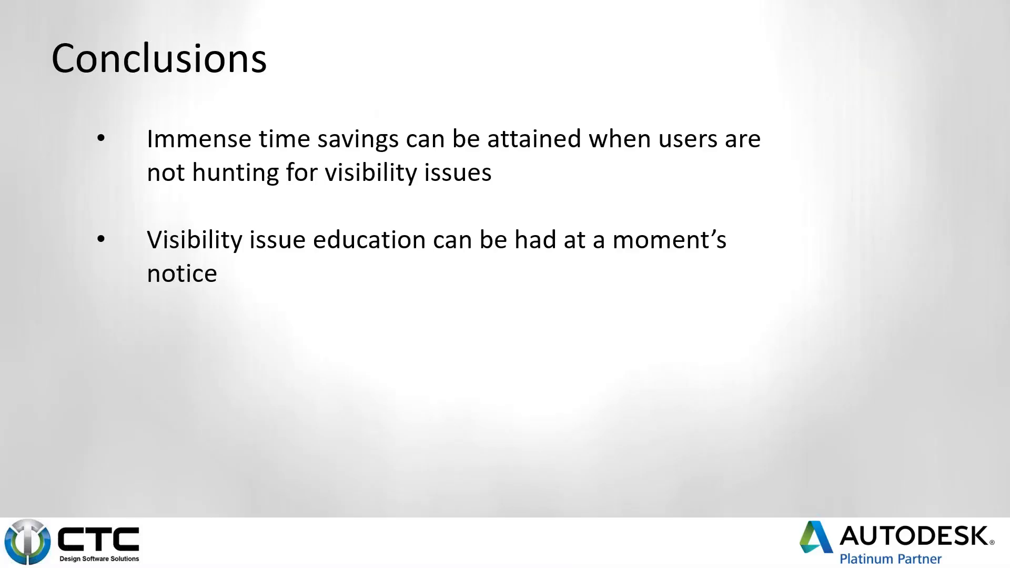